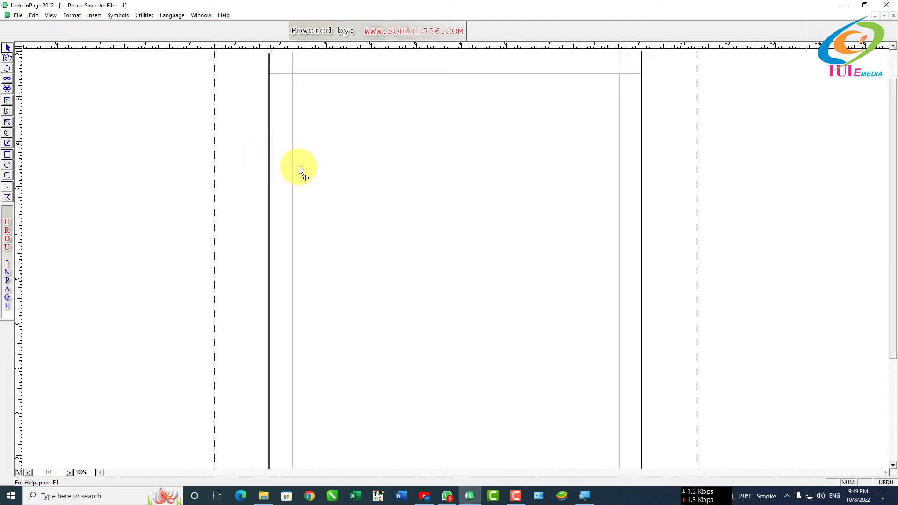
Place a vertical and a horizontal guide through the centre of the page's default text frame.
left_click(477, 183)
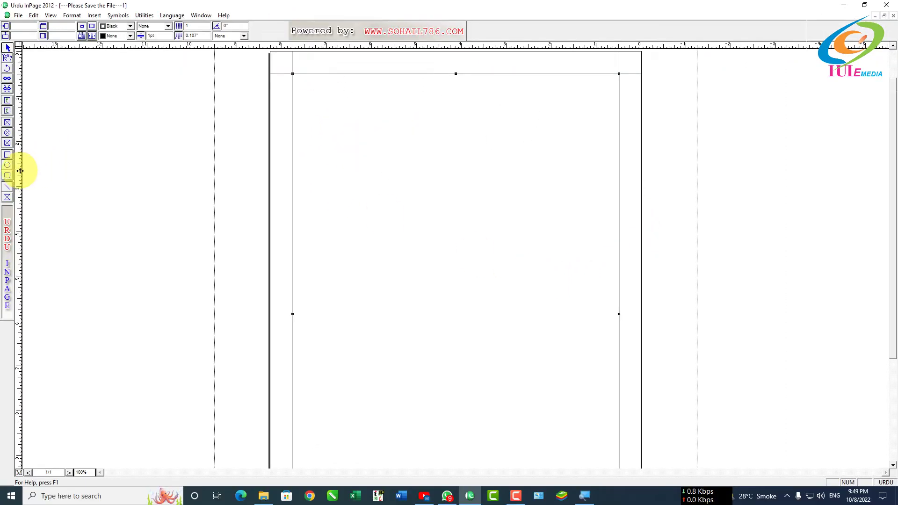
left_click_drag(20, 171, 456, 74)
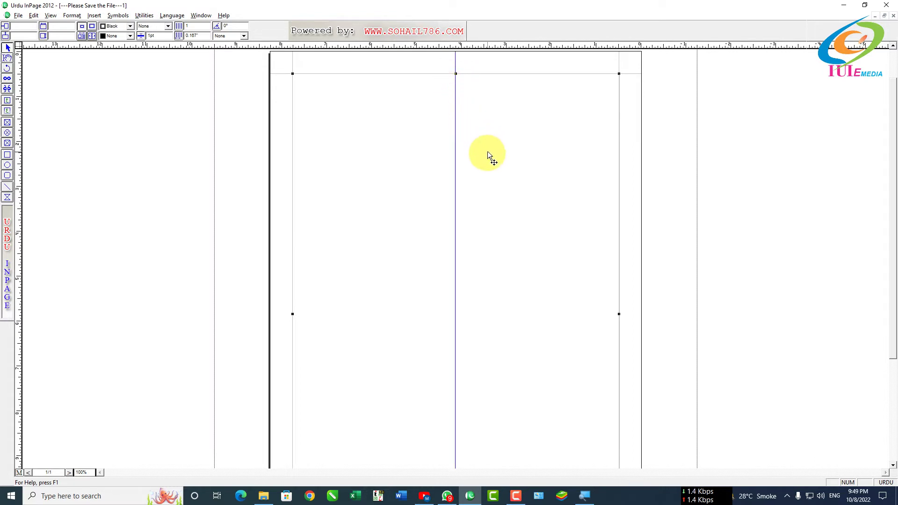
left_click(456, 77)
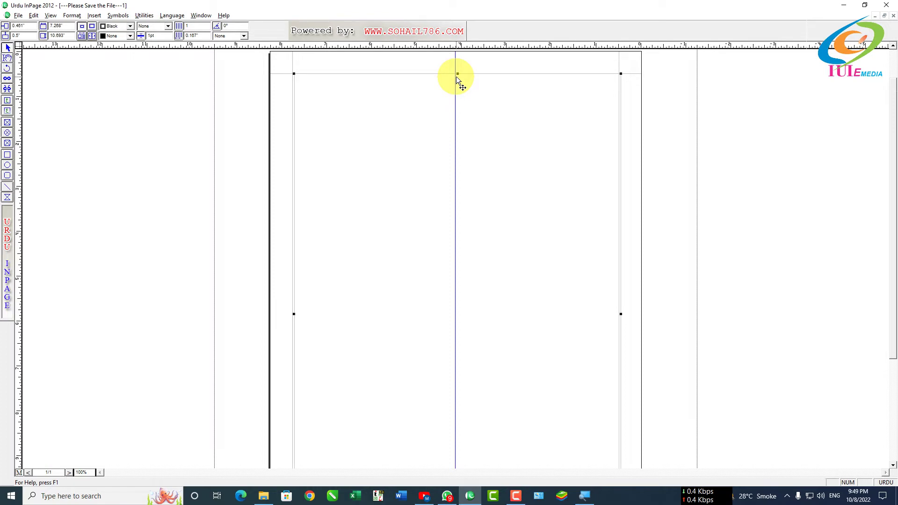
left_click(458, 80)
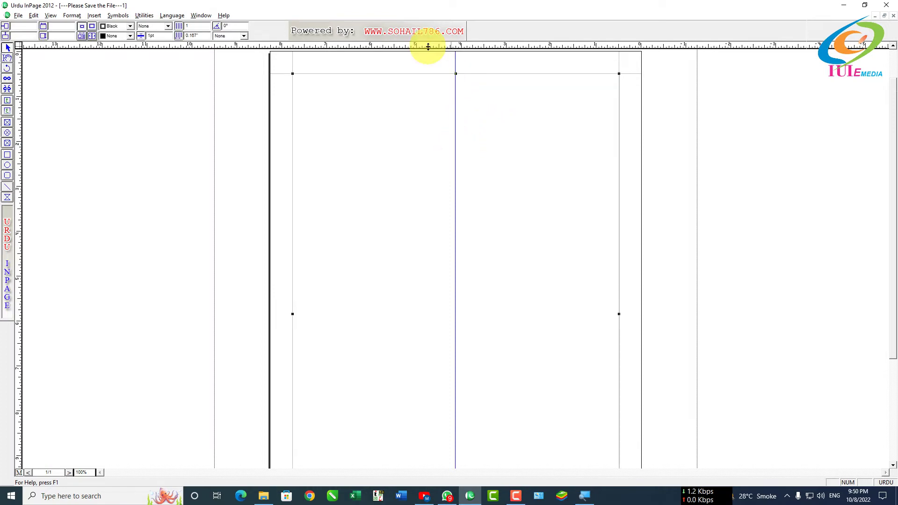
left_click_drag(428, 47, 622, 314)
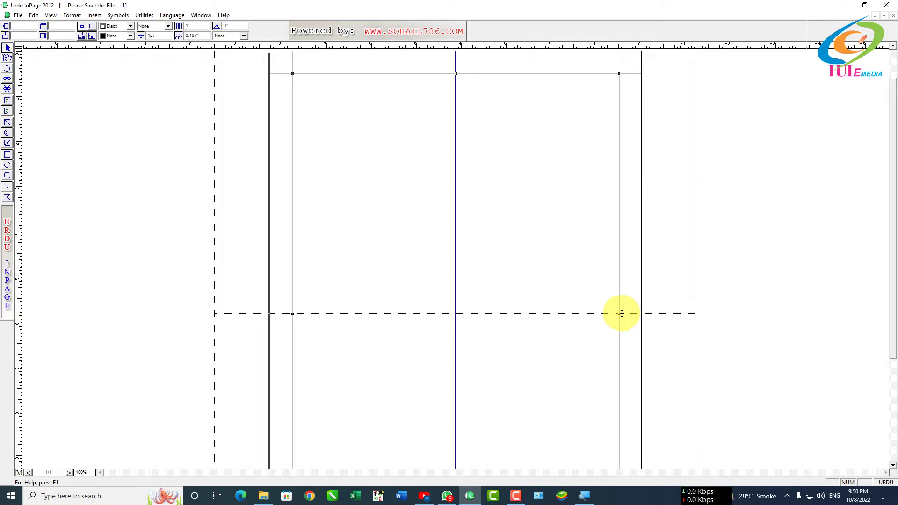
left_click_drag(621, 313, 622, 314)
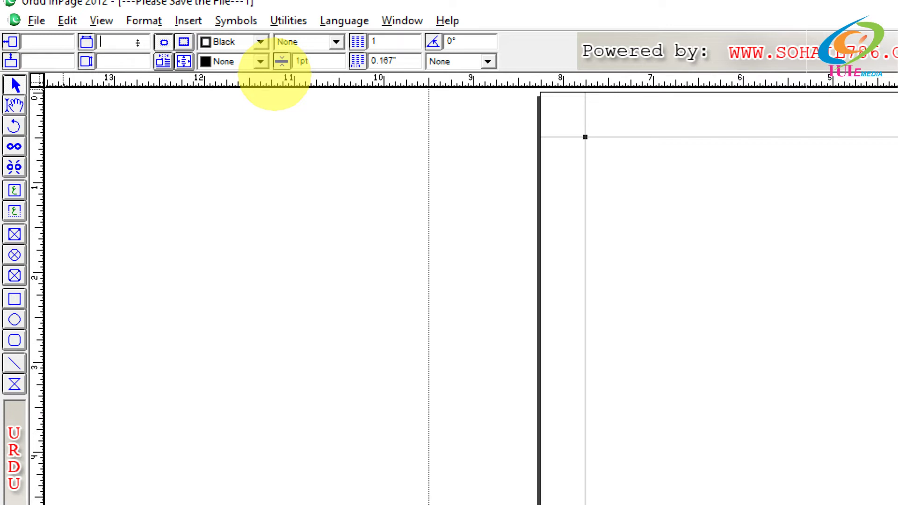
Resize the text frame to 5" wide and 7.5" high and centre it horizontally on the vertical guide.
type("57.5")
key("Return")
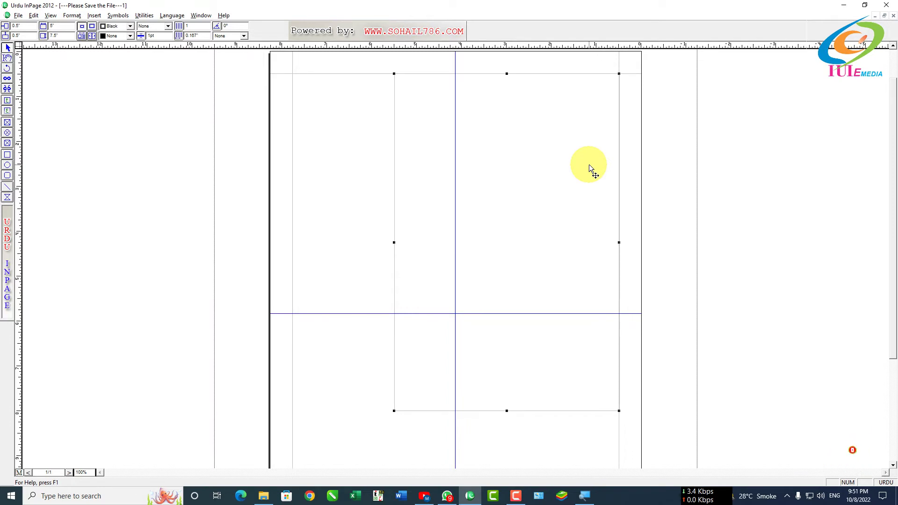
key("Left")
key("Left")
key("Left")
key("Left")
key("Left")
key("Left")
key("Left")
key("Left")
key("Left")
key("Left")
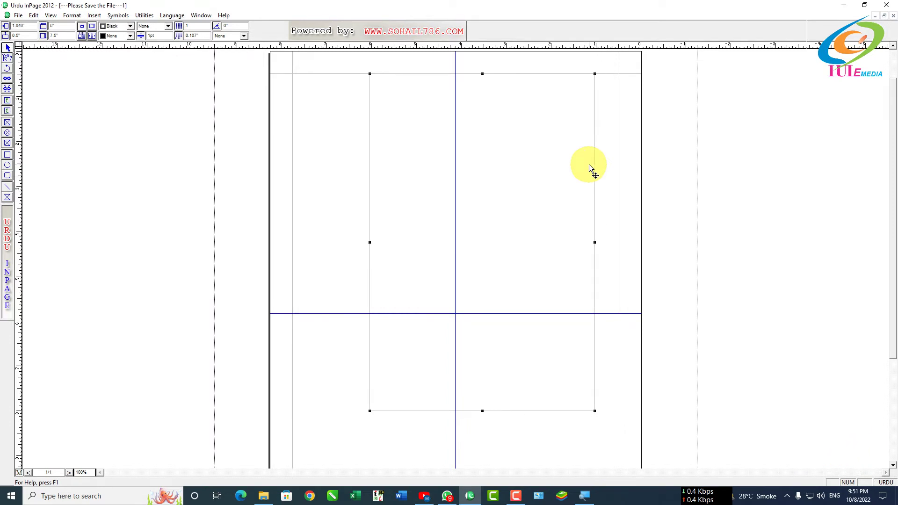
key("Left")
key("Left")
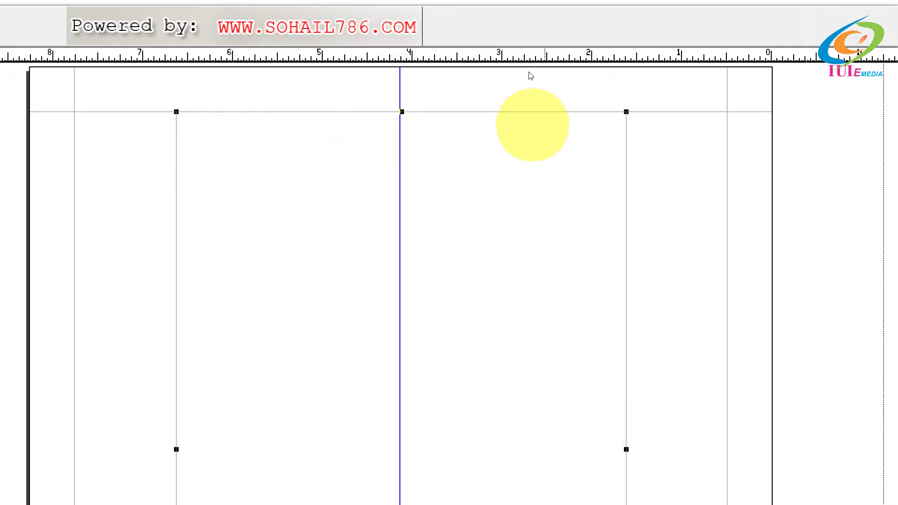
key("Left")
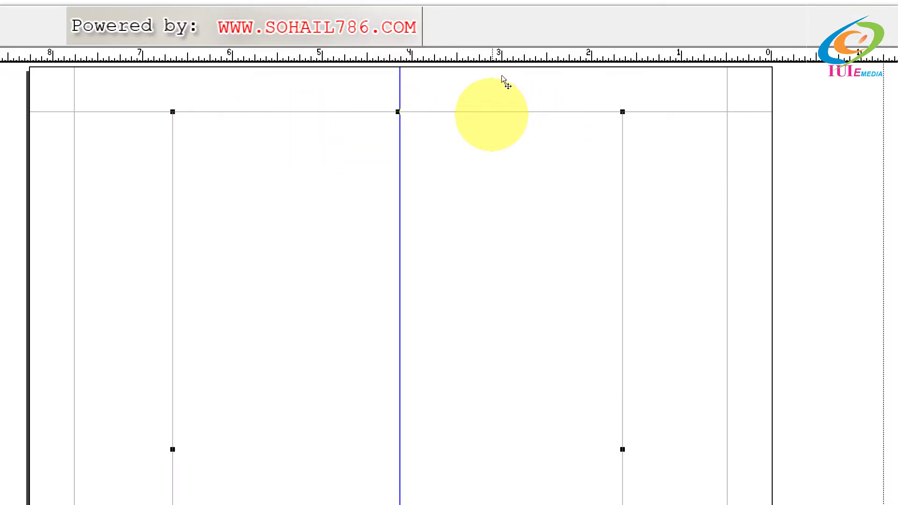
Move the text frame down until its vertical middle lines up with the horizontal guide.
key("Down")
key("Down")
key("Down")
key("Down")
key("Down")
key("Down")
key("Down")
key("Down")
key("Down")
key("Down")
key("Down")
key("Down")
key("Down")
key("Down")
key("Down")
key("Down")
key("Down")
key("Down")
key("Down")
key("Down")
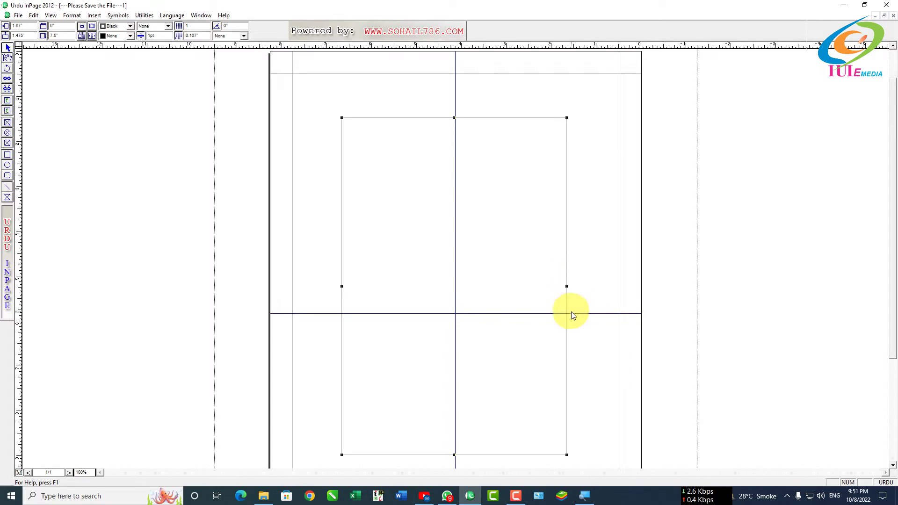
key("Down")
key("Down")
key("Down")
key("Down")
key("Down")
key("Down")
key("Down")
key("Down")
key("Down")
key("Down")
key("Down")
key("Down")
key("Down")
key("Down")
key("Down")
key("Down")
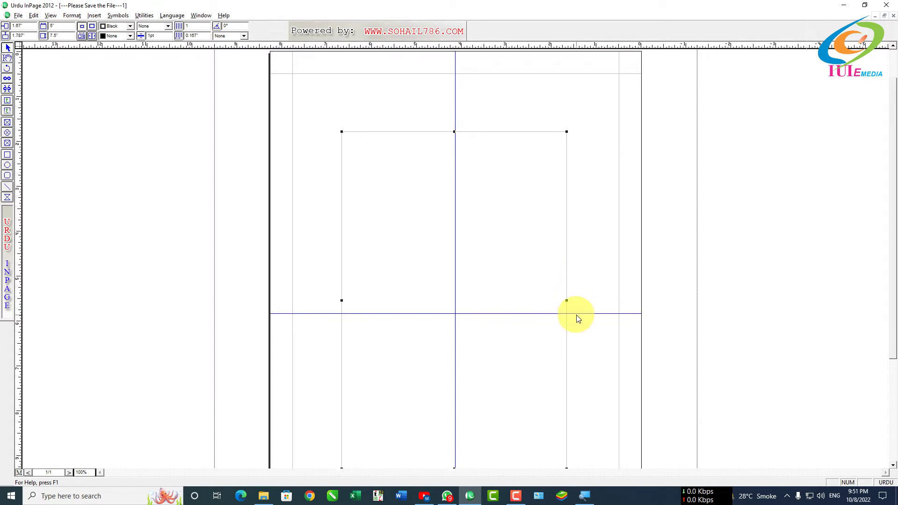
key("Down")
key("Down")
key("Down")
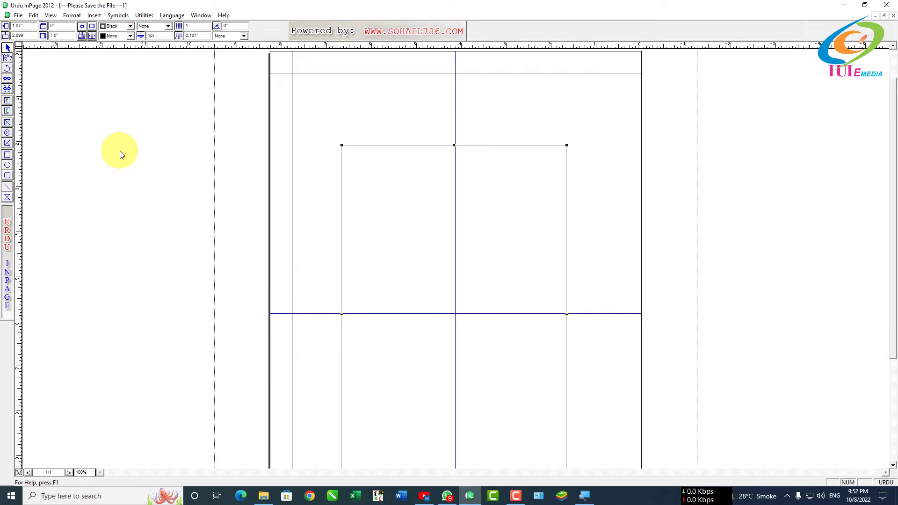
Draw a horizontal line along the text frame's upper edge and set its thickness to 3 pt.
left_click(8, 189)
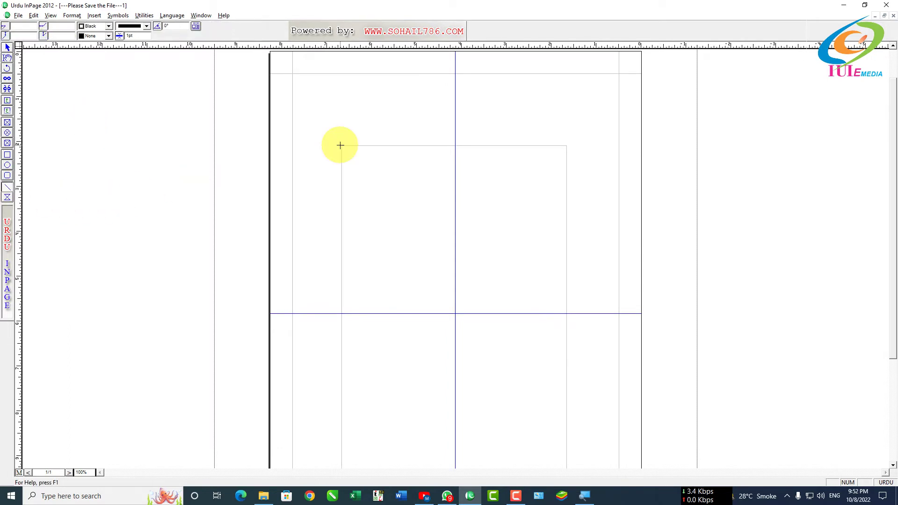
left_click_drag(340, 146, 568, 145)
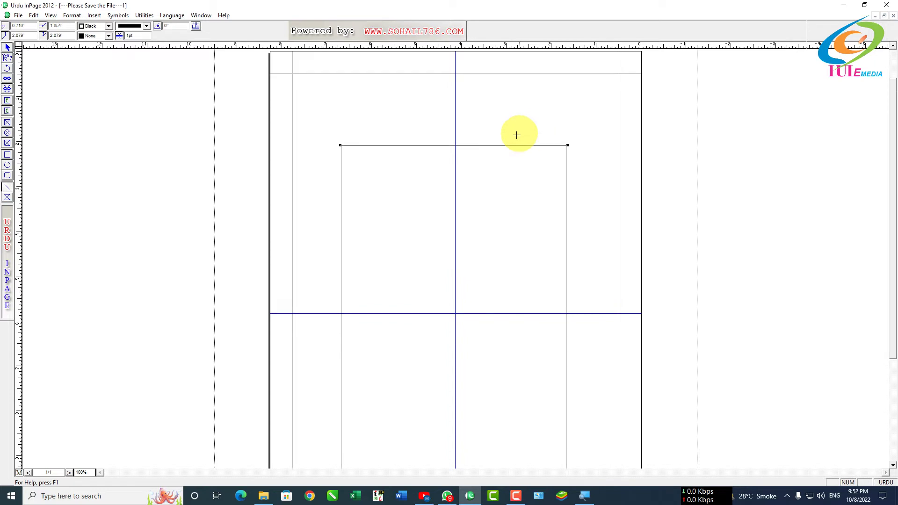
double_click(130, 35)
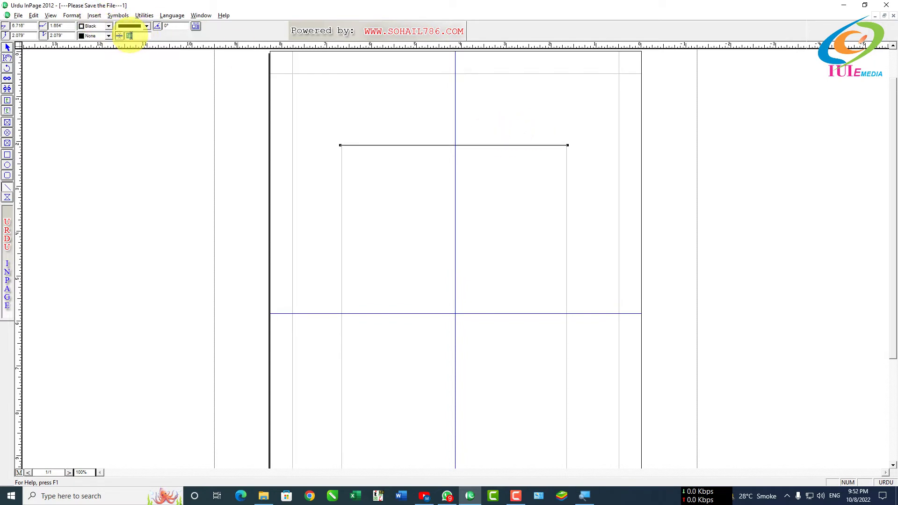
type("3")
key("Return")
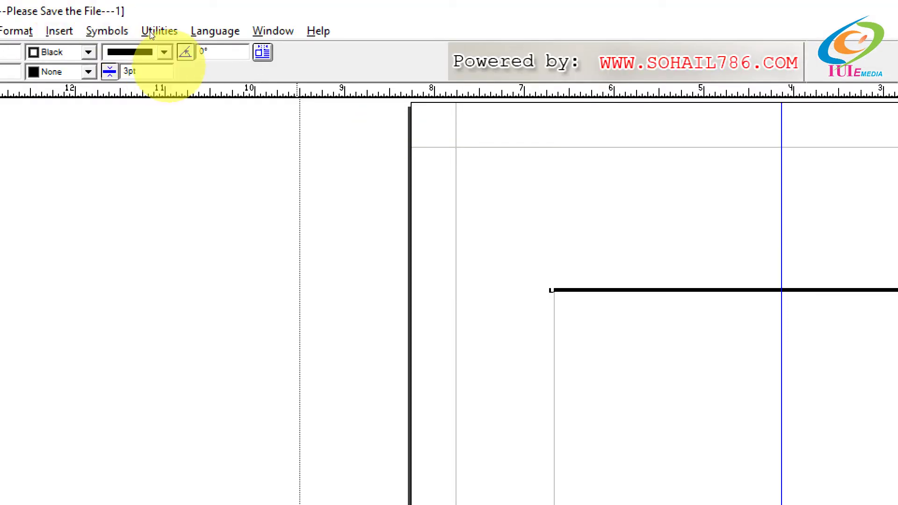
Apply the thick-and-thin double-line style to the line above the text frame.
left_click(150, 52)
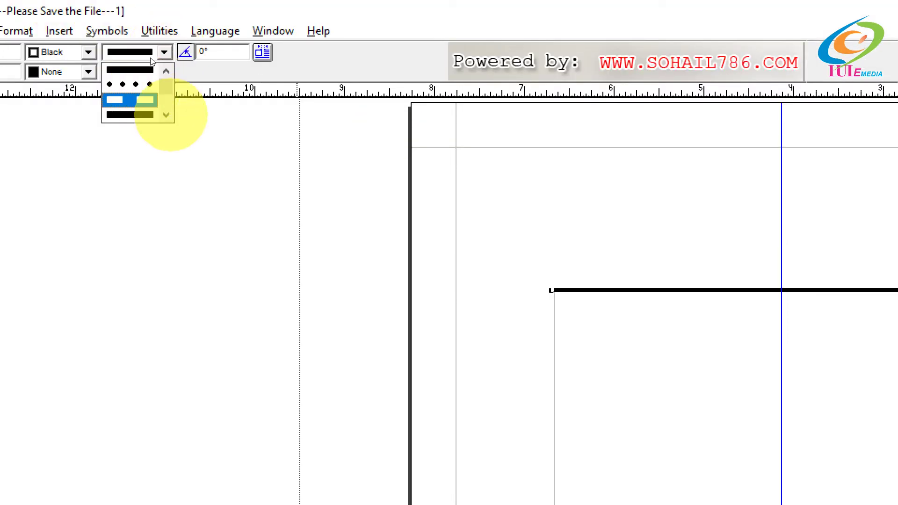
scroll(150, 58, "up", 3)
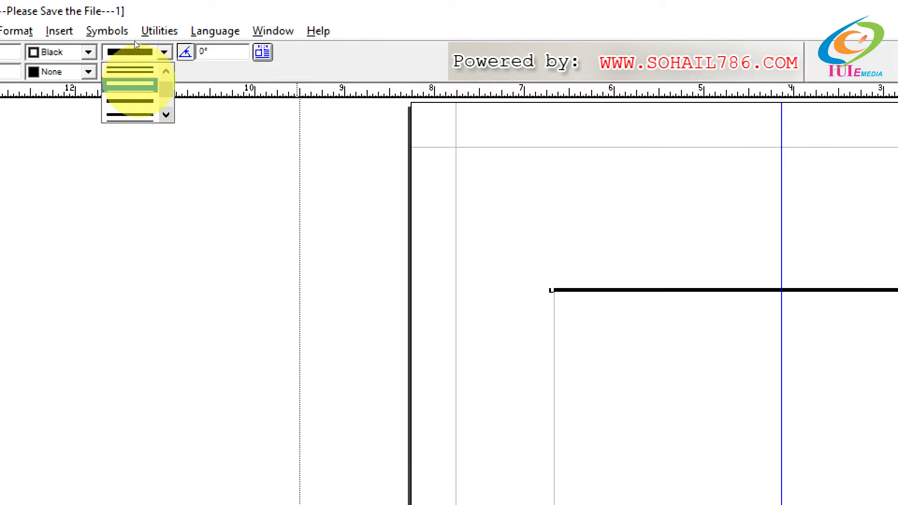
left_click(129, 85)
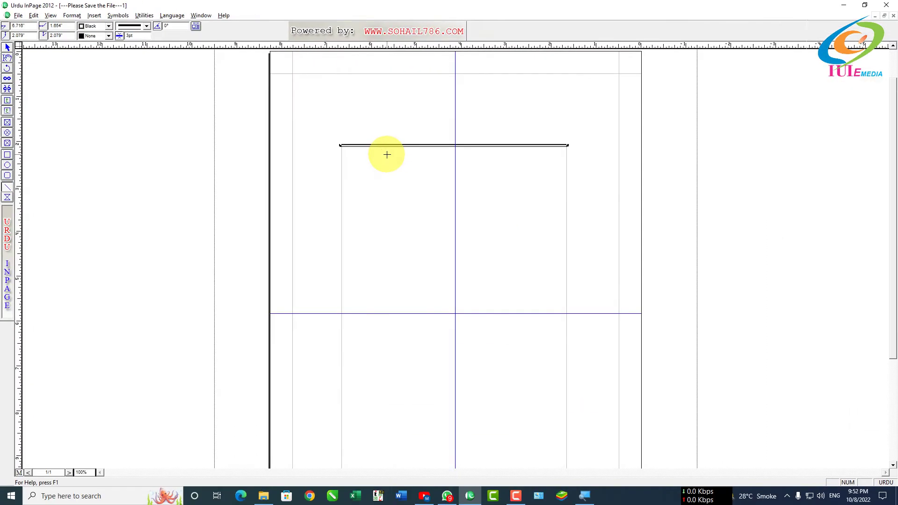
left_click(488, 168)
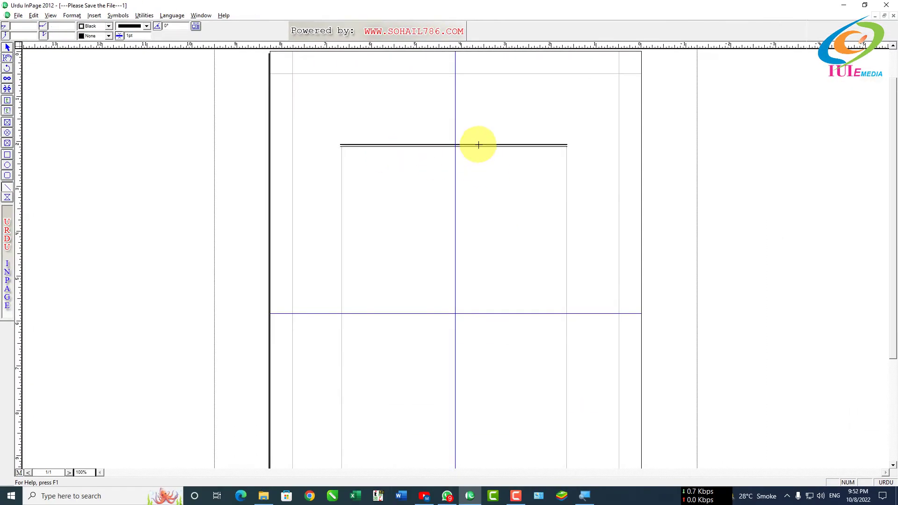
Duplicate the double line in place and move the copy straight down towards the text frame's lower edge.
left_click(508, 146)
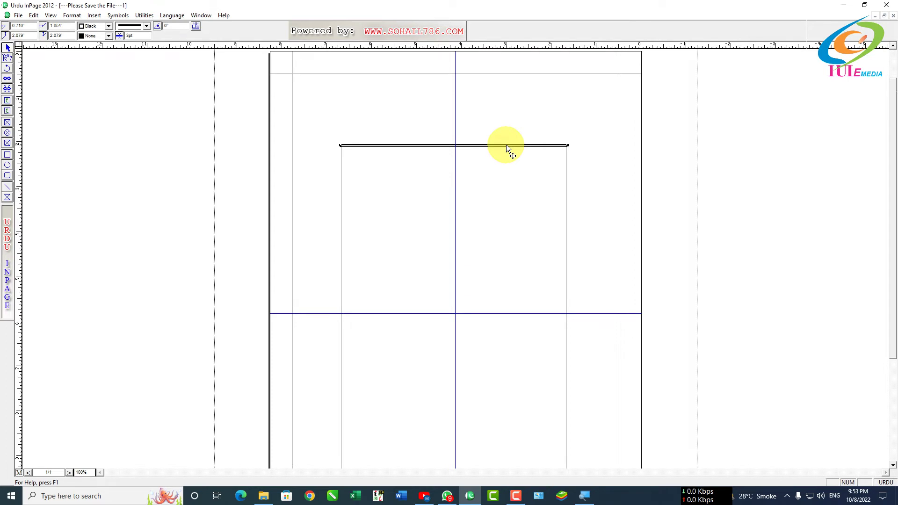
key("Escape")
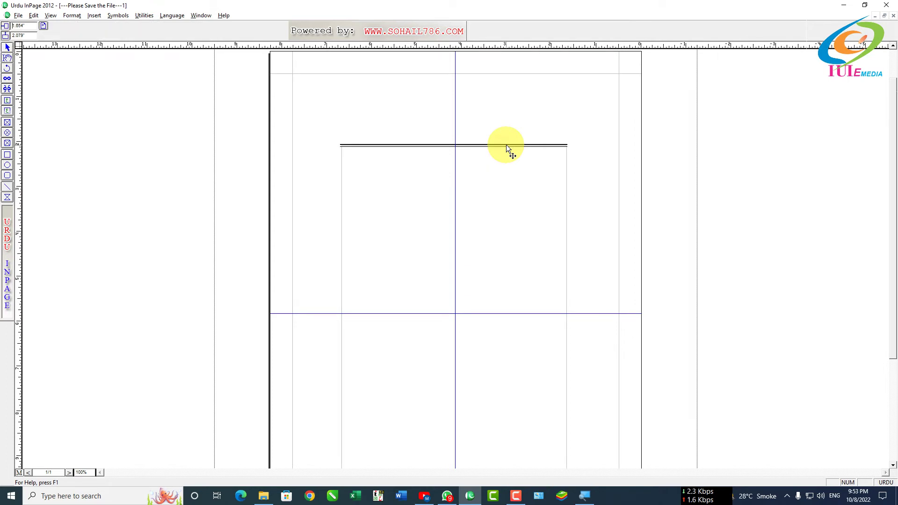
left_click(506, 146)
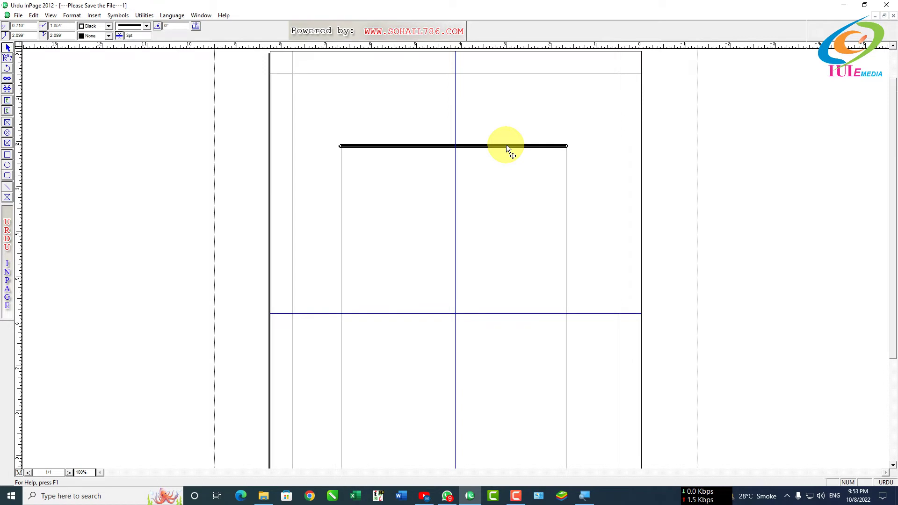
key("ctrl+d")
key("Down")
key("Down")
key("Down")
key("Down")
key("Down")
key("Down")
key("Down")
key("Down")
key("Down")
key("Down")
key("Down")
key("Down")
key("Down")
key("Down")
key("Down")
key("Down")
key("Down")
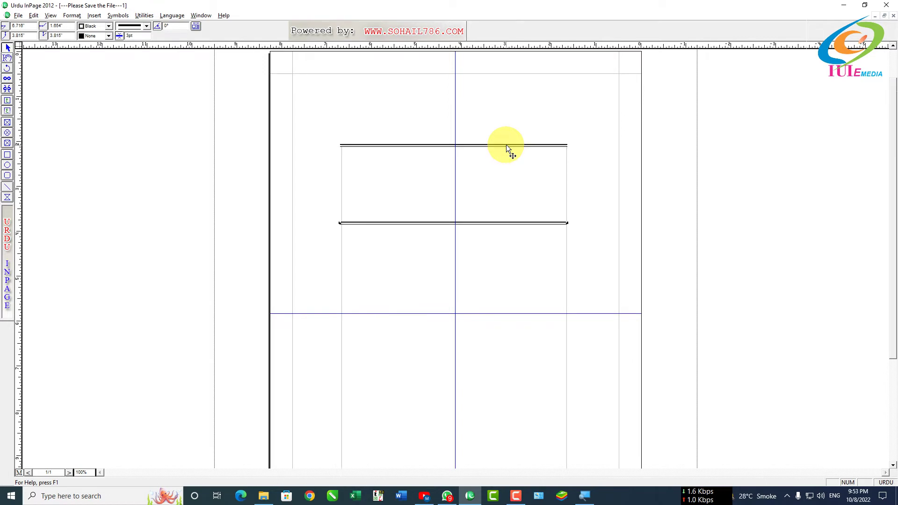
key("Down")
key("Down")
key("Down")
key("Down")
key("Down")
key("Down")
key("Down")
key("Down")
key("Down")
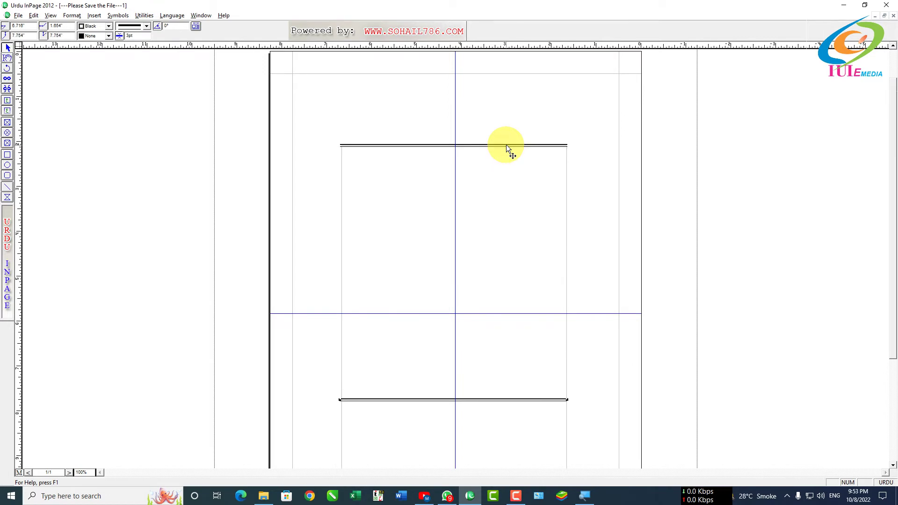
Change the copied line at the text frame's lower edge to a solid style with 3 pt thickness.
left_click(146, 26)
left_click(134, 33)
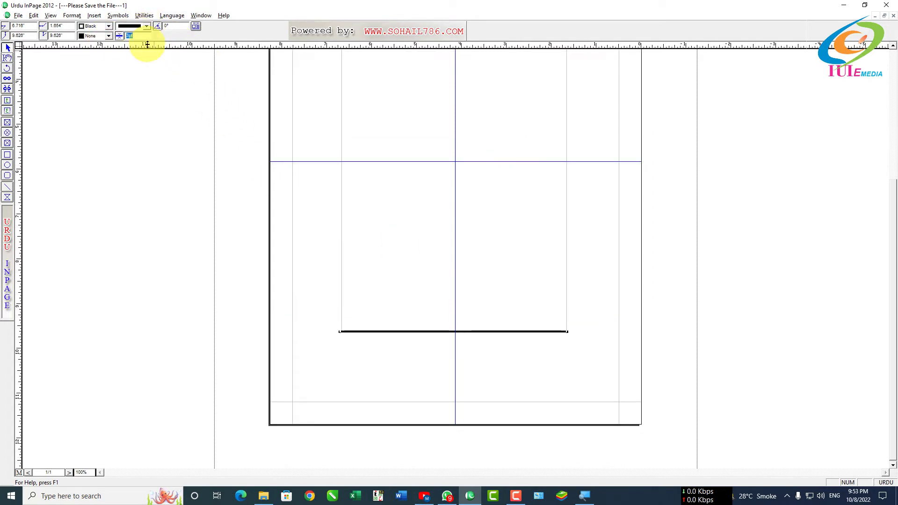
type("3")
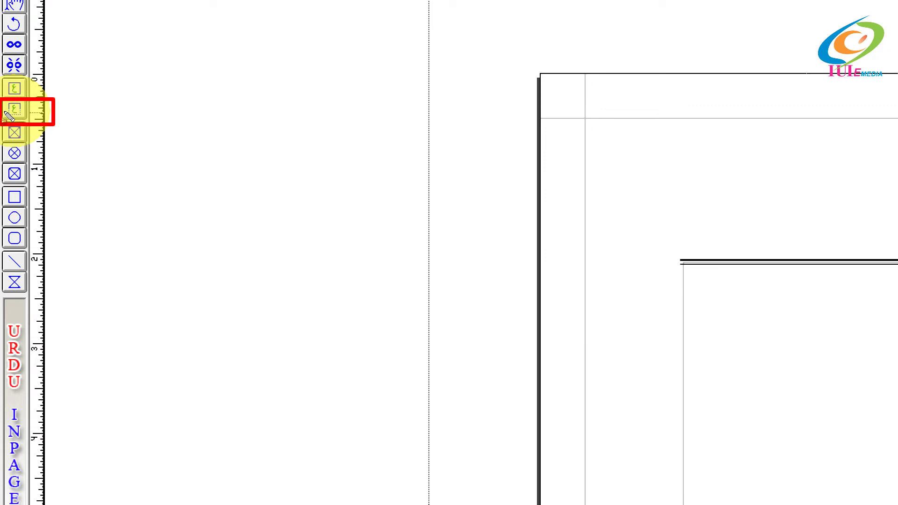
Draw a title text box about 1.4" wide just above the right end of the double line.
left_click(9, 116)
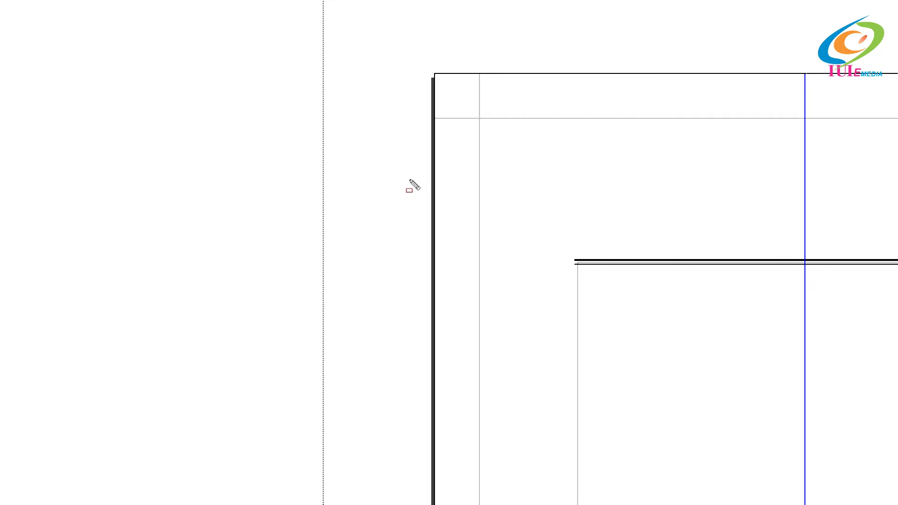
left_click(7, 100)
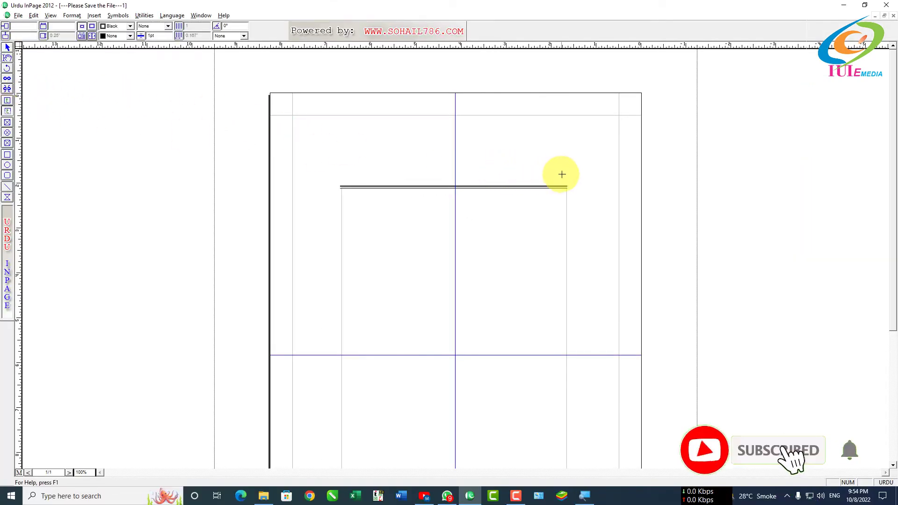
left_click_drag(564, 173, 501, 186)
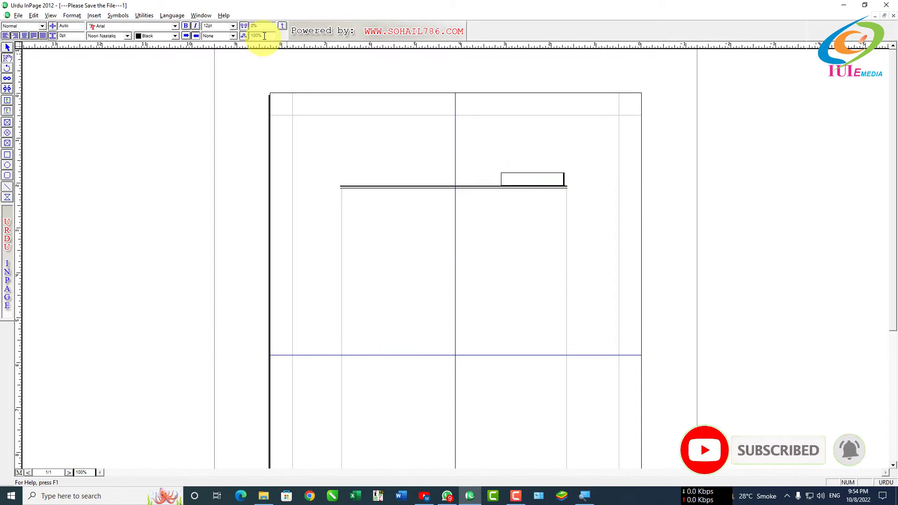
Set the title box's font size to 17 pt and enter the header text "تاریخ اسلام".
left_click(217, 24)
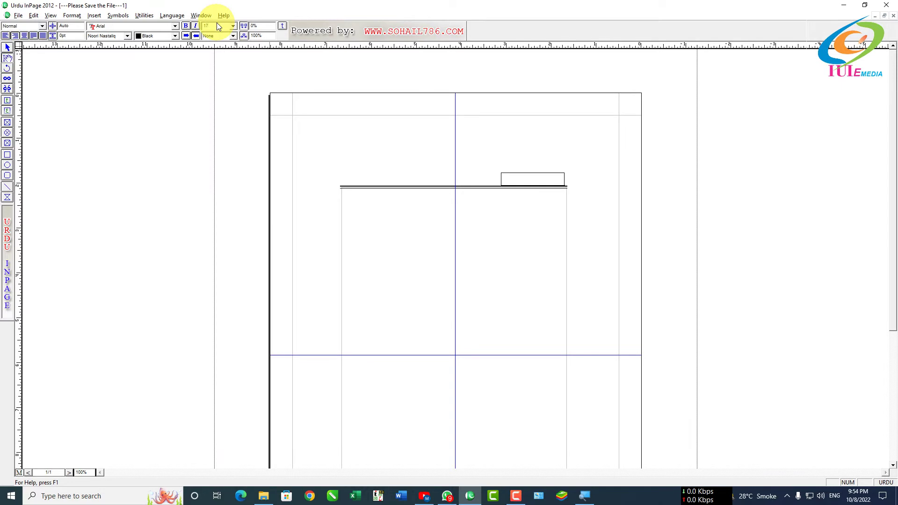
key("Return")
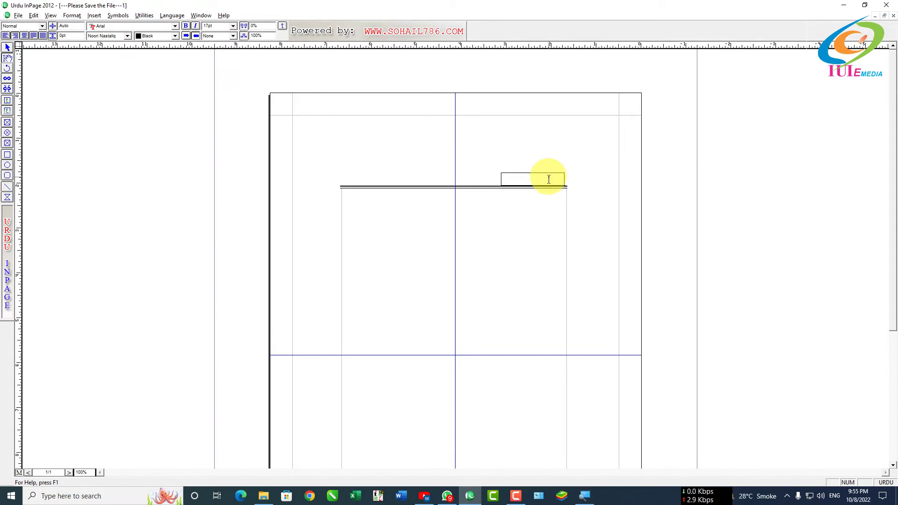
type("تاریخ اسلام")
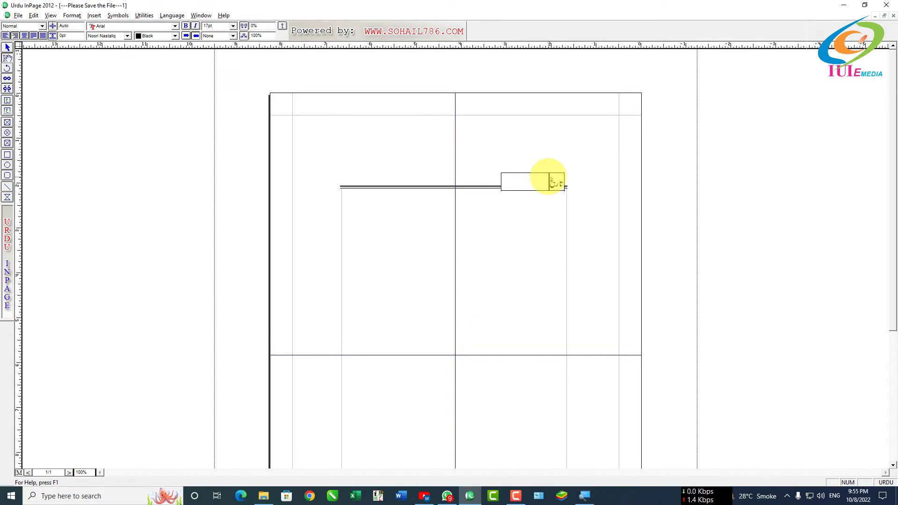
key("Escape")
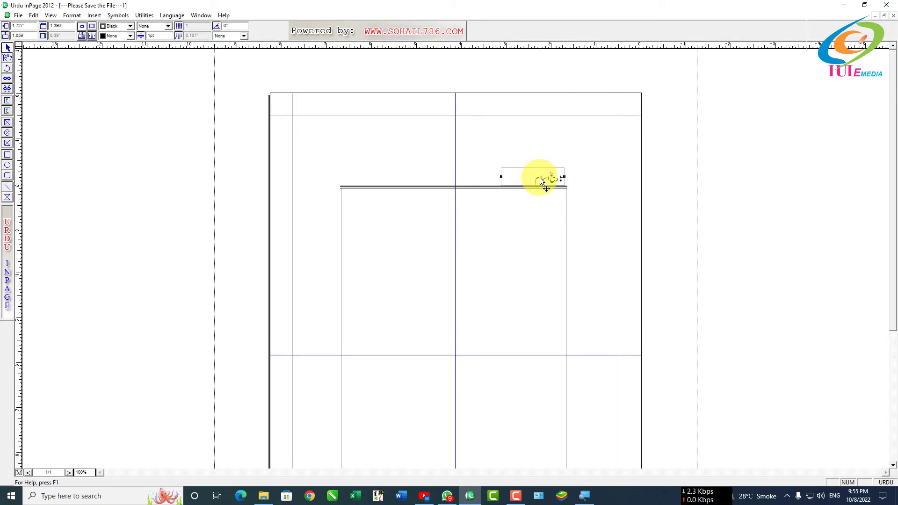
Duplicate the header title box and move the copy straight left to the left end of the double line.
key("Escape")
left_click(541, 181)
key("ctrl+d")
key("Left")
key("Left")
key("Left")
key("Left")
key("Left")
key("Left")
key("Left")
key("Left")
key("Left")
key("Left")
key("Left")
key("Left")
key("Left")
key("Left")
key("Left")
key("Left")
key("Left")
key("Left")
key("Left")
key("Left")
key("Left")
key("Left")
key("Left")
key("Left")
key("Left")
key("Left")
key("Left")
key("Left")
key("Left")
key("Left")
key("Left")
key("Left")
key("Left")
key("Left")
key("Left")
key("Left")
key("Right")
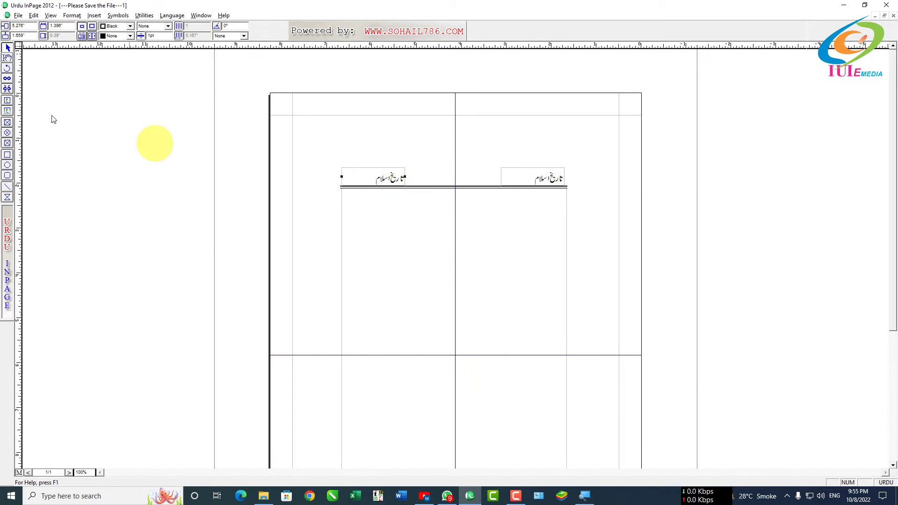
Clear the copied title text from the box at the double line's left end and left-align its paragraph.
left_click(7, 58)
left_click_drag(350, 176, 405, 176)
key("Delete")
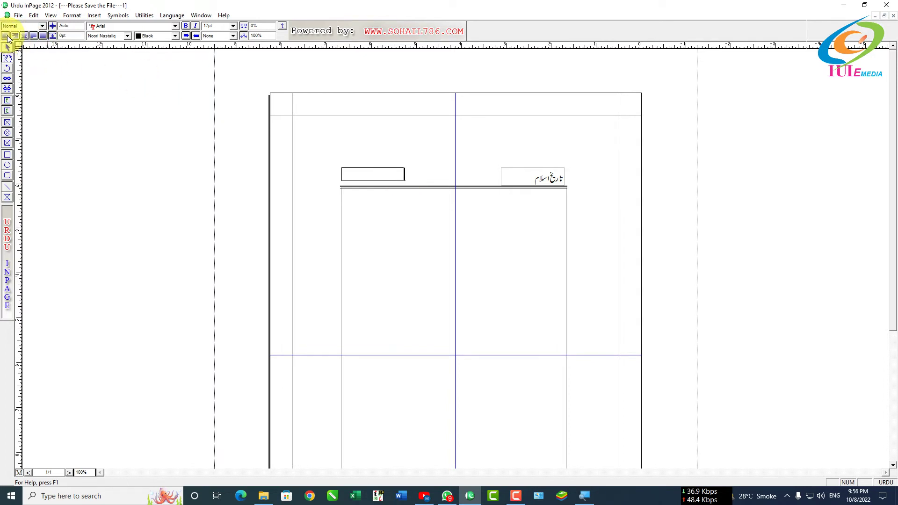
left_click(299, 102)
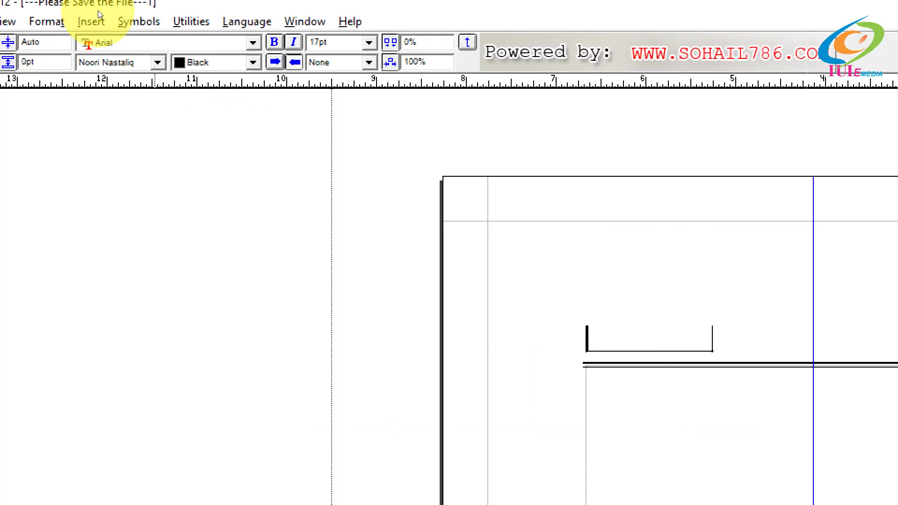
Insert an automatic page number in the emptied header box, and switch from the master page to the document page.
left_click(90, 21)
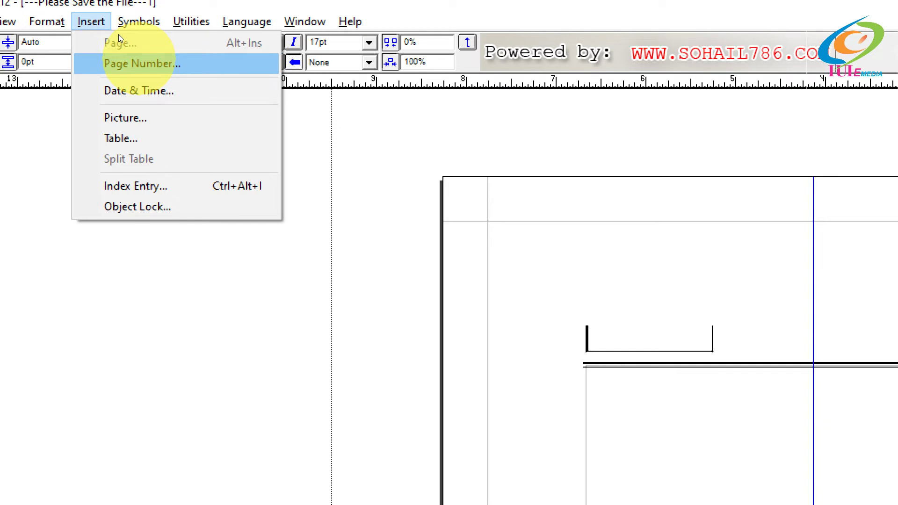
left_click(140, 63)
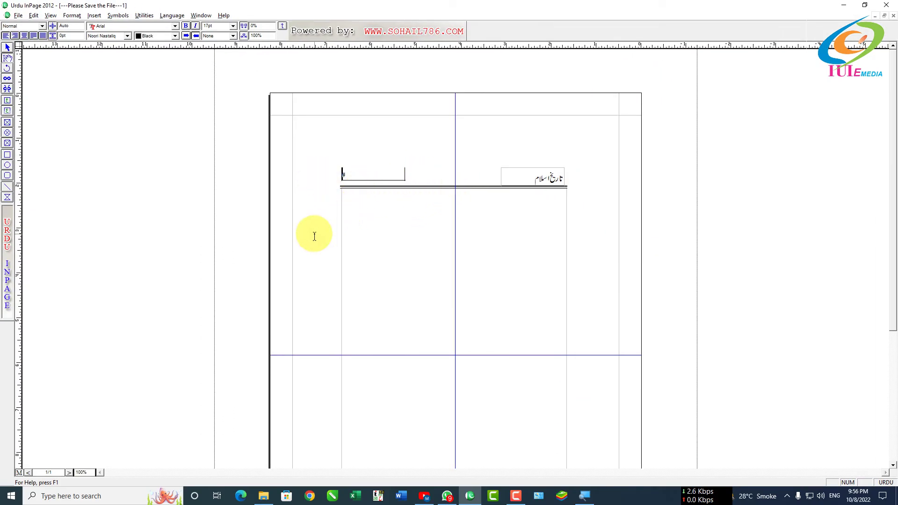
key("ctrl+a")
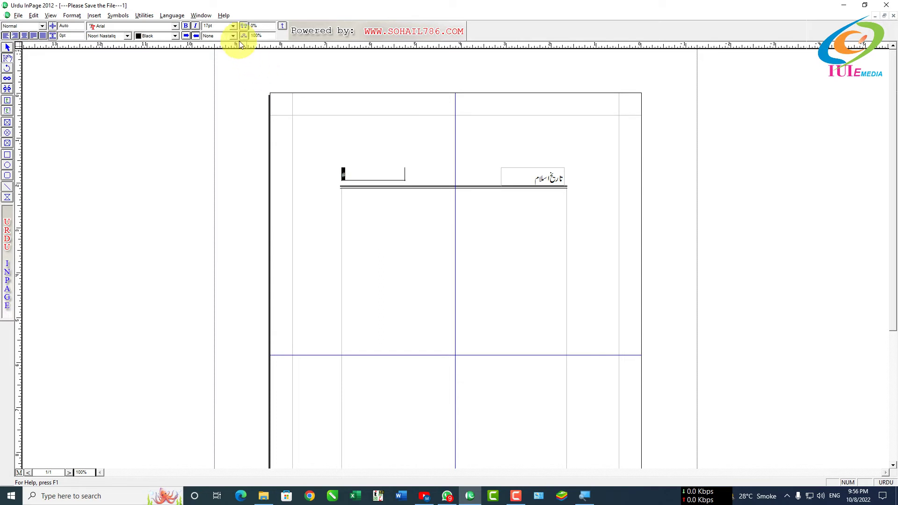
left_click(360, 171)
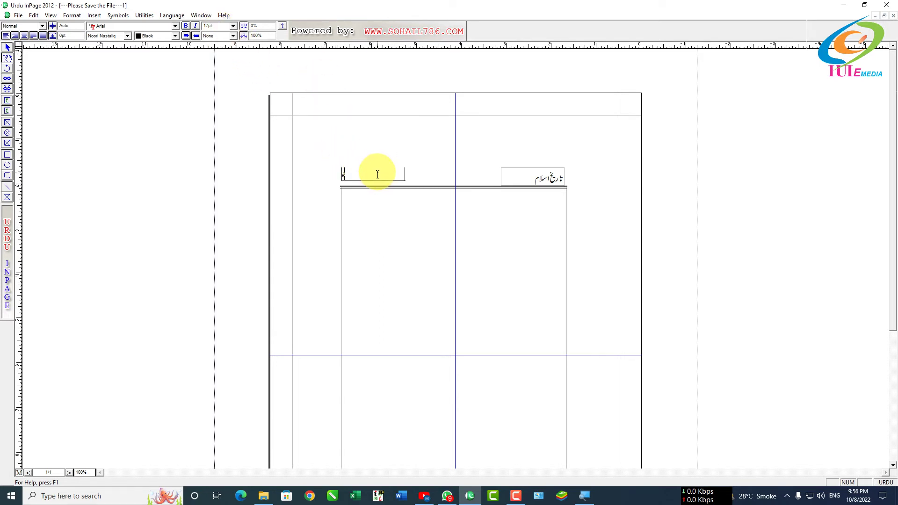
key("Escape")
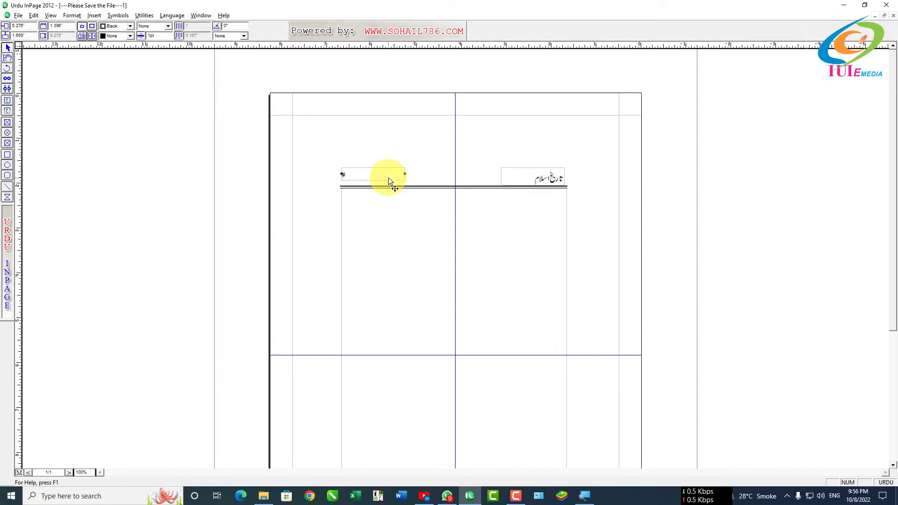
left_click(19, 473)
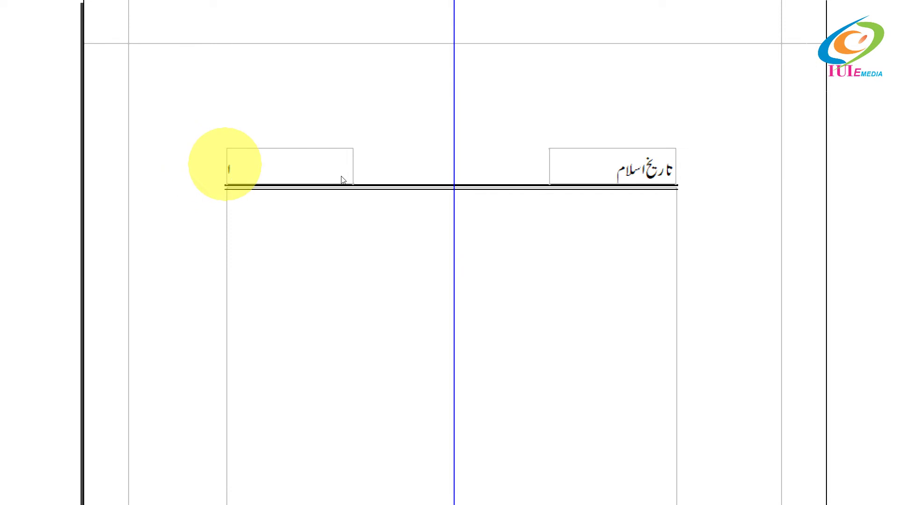
Set the document's page number style to 1 2 3 in the document preferences.
key("ctrl+k")
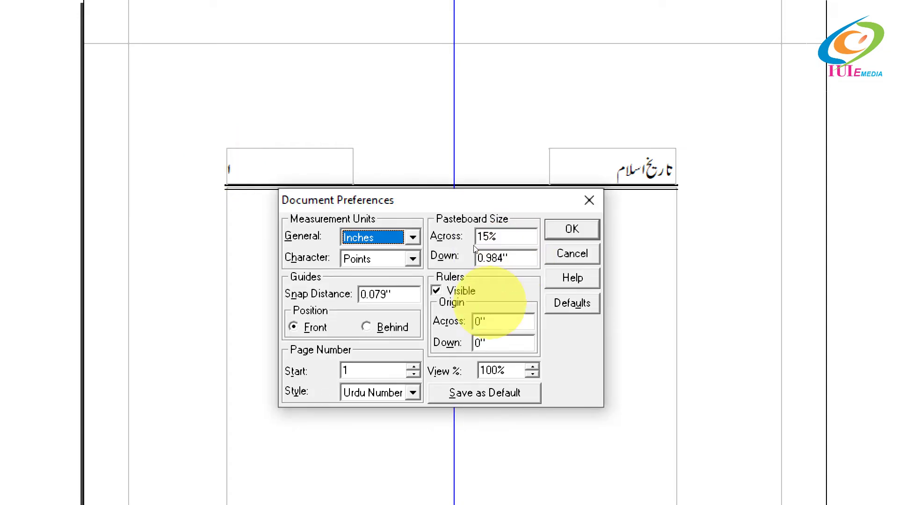
left_click(413, 393)
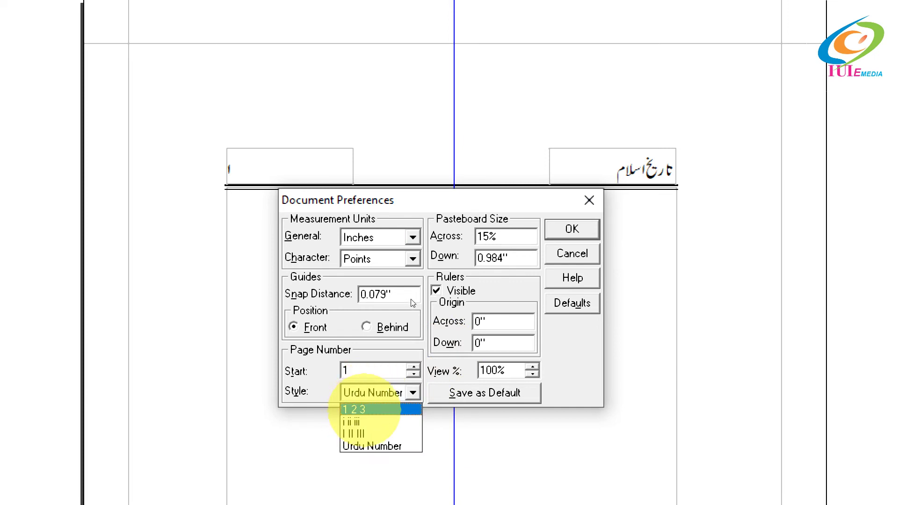
left_click(354, 409)
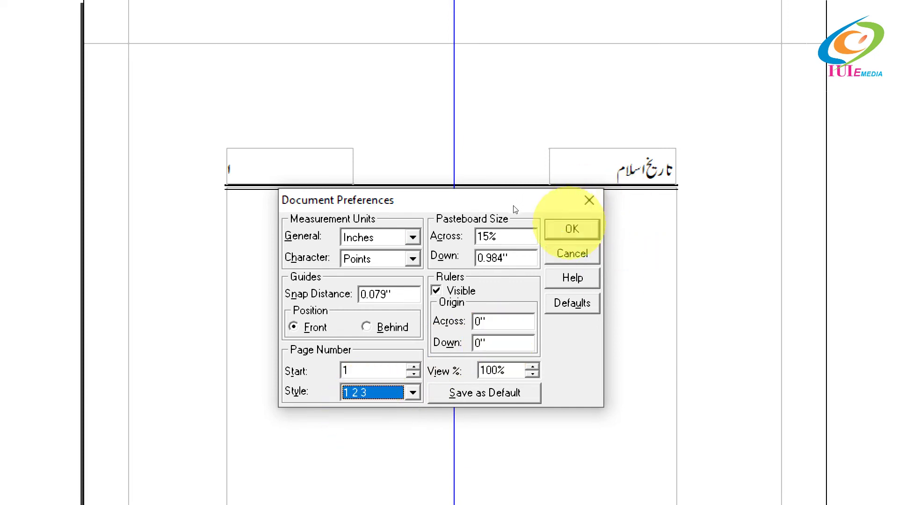
key("Return")
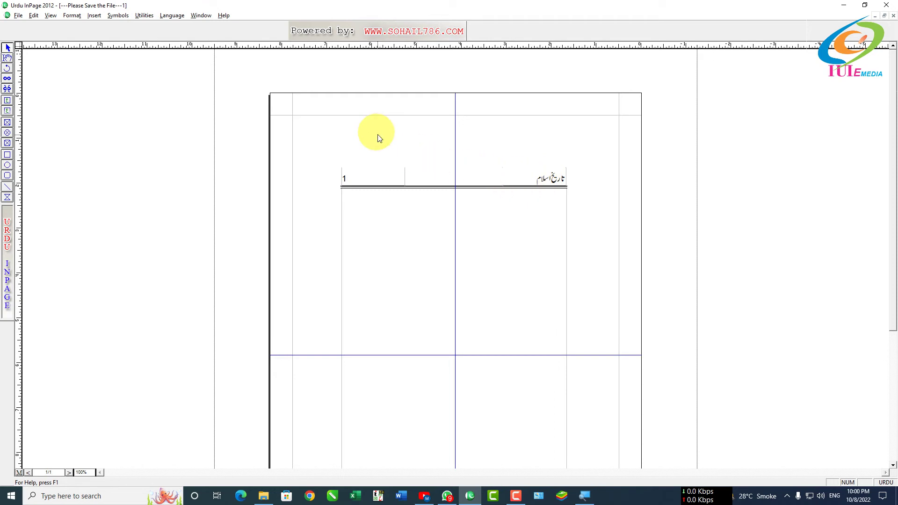
Insert 10 pages into the document.
left_click(95, 15)
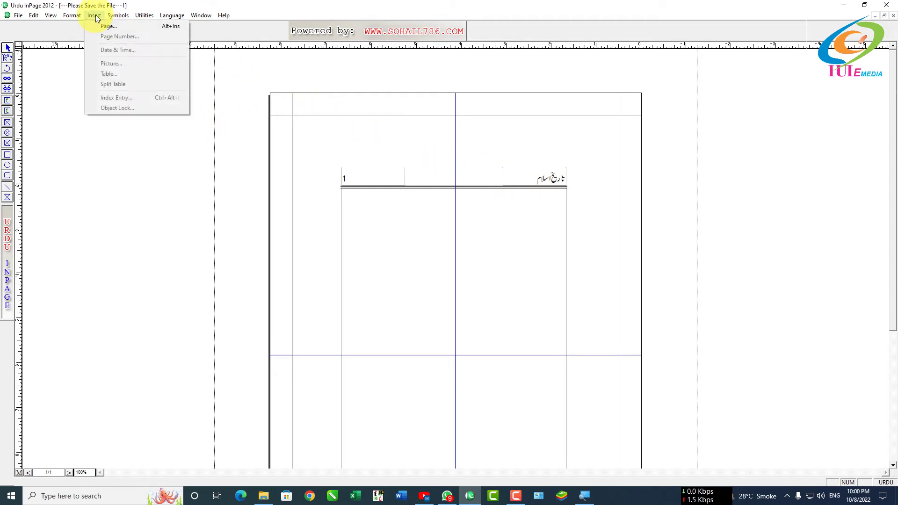
left_click(99, 24)
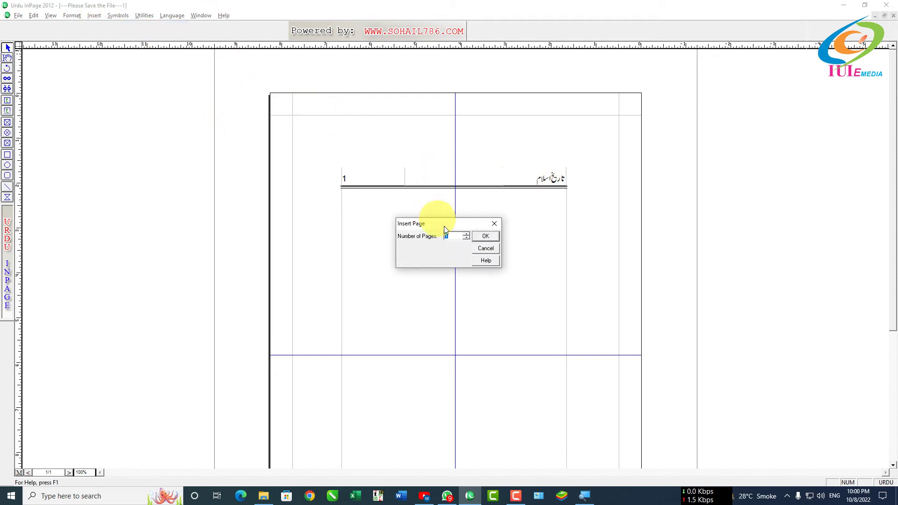
left_click(456, 236)
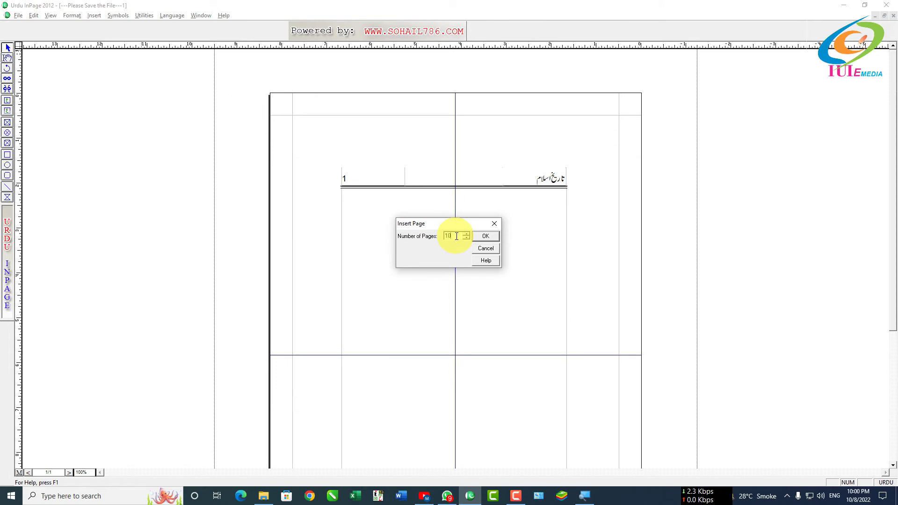
left_click(485, 236)
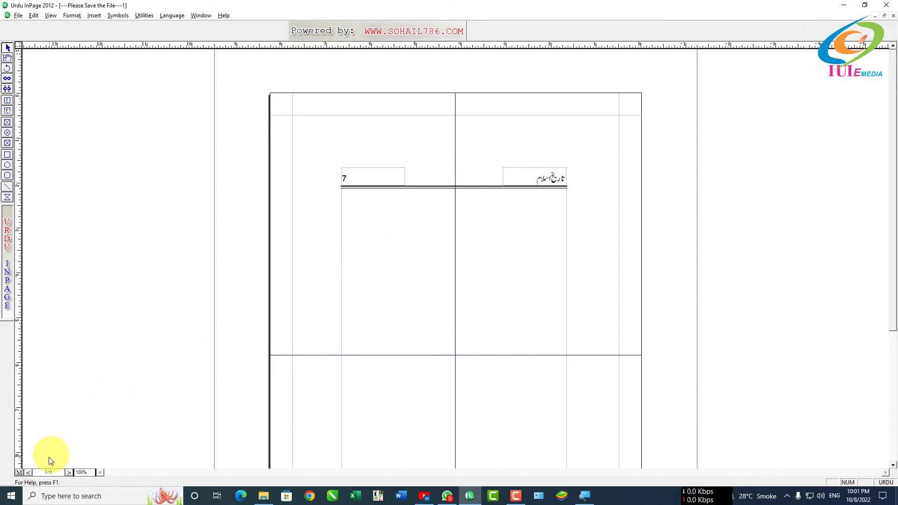
Return to the master page and delete both the page number box and the title box from all pages.
left_click(19, 472)
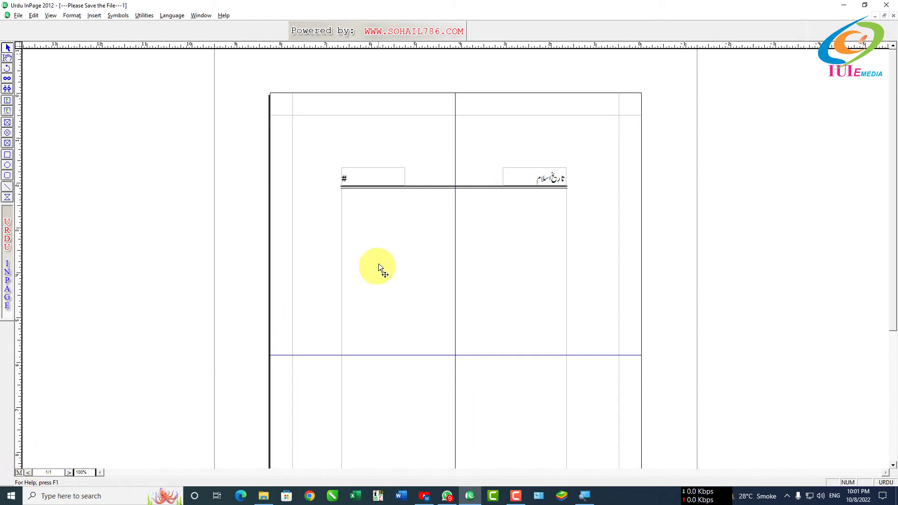
left_click(405, 176)
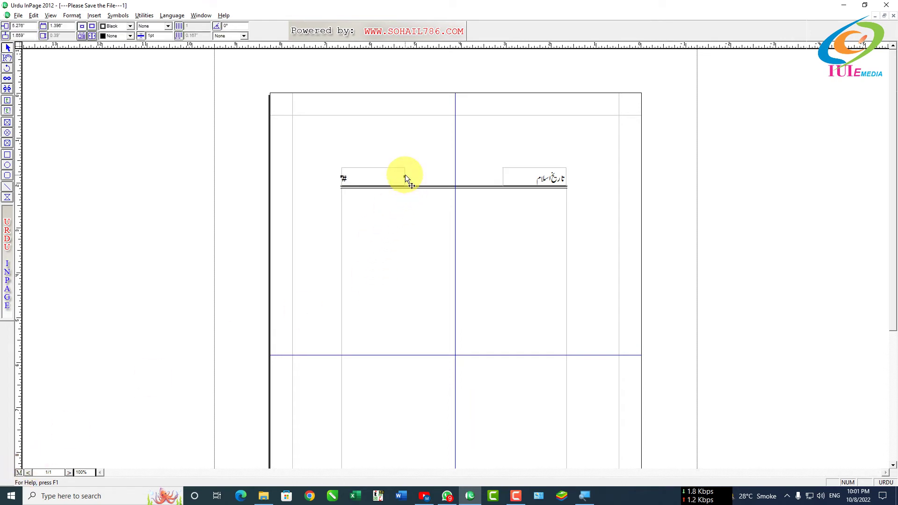
key("Delete")
key("Return")
left_click(533, 177)
key("Delete")
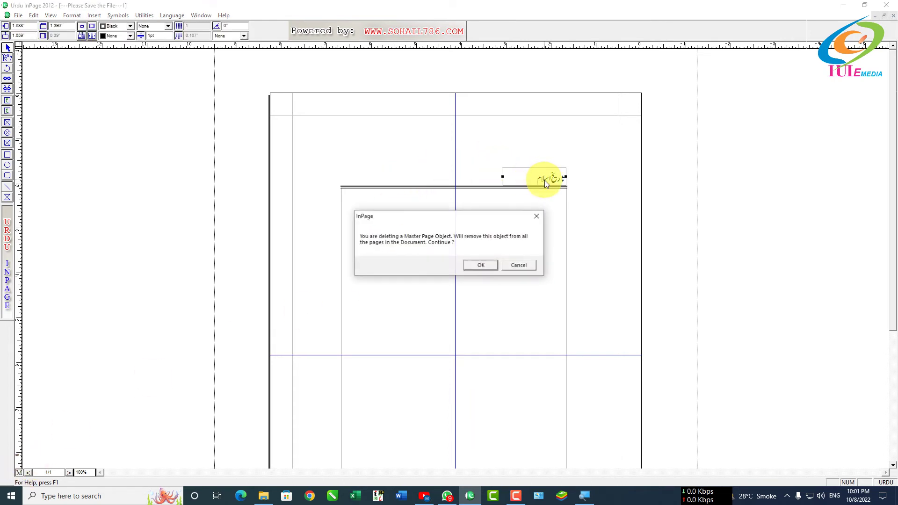
left_click(482, 265)
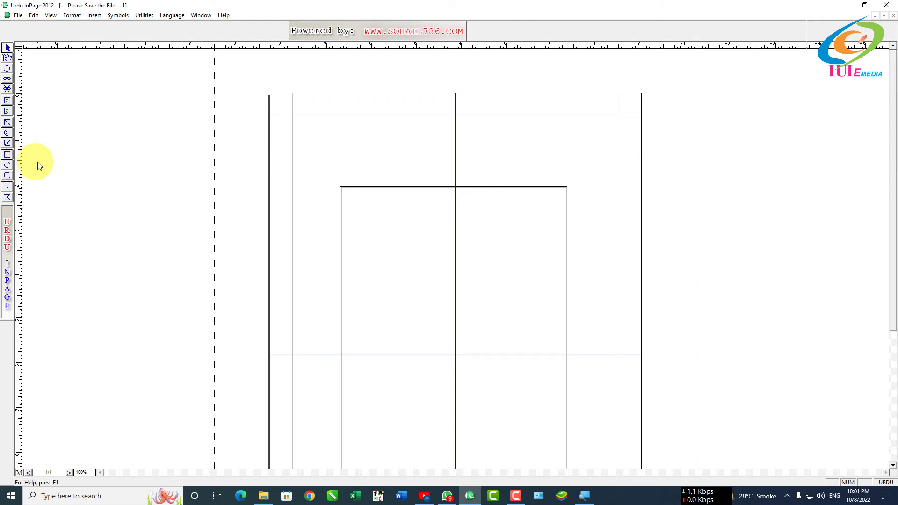
Draw a rounded rectangle about 1.44" by 0.42" above the text frame's right end, and delete the double line below it.
left_click(7, 175)
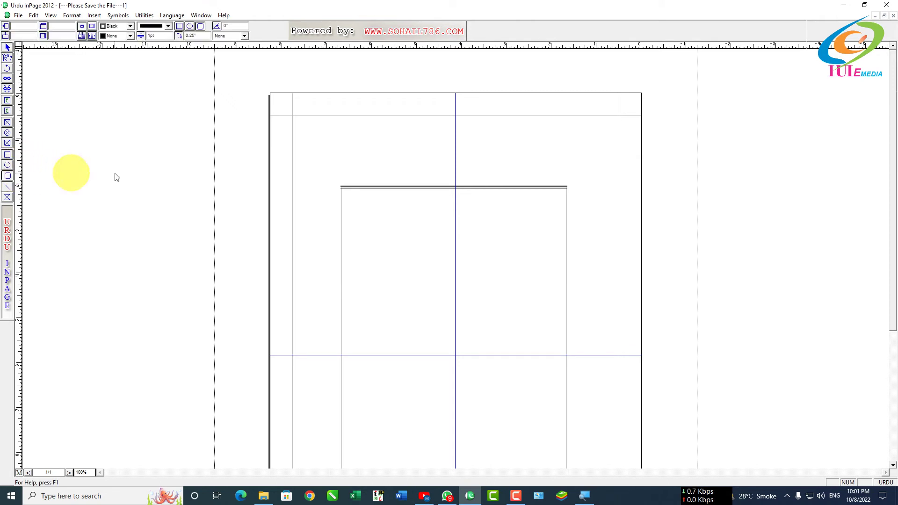
mouse_move(502, 165)
left_mouse_down()
mouse_move(519, 178)
mouse_move(567, 183)
left_mouse_up()
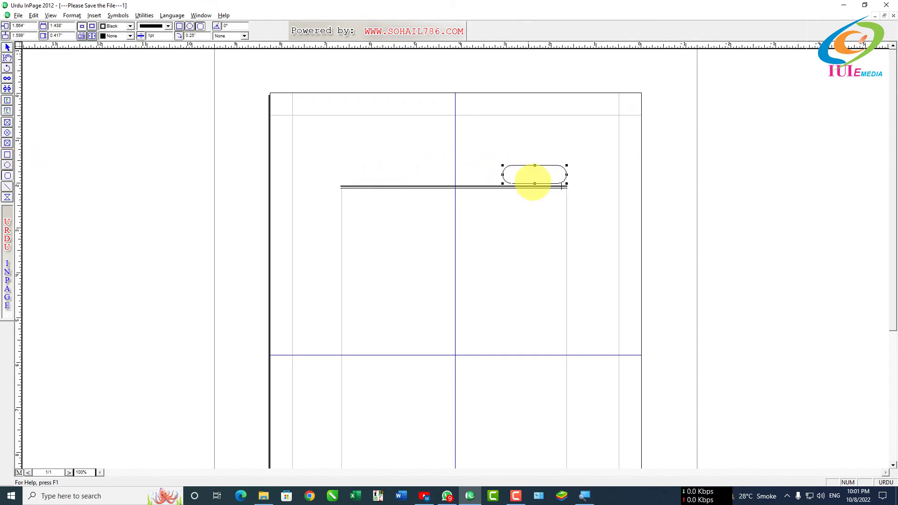
left_click(7, 48)
left_click_drag(721, 173, 312, 205)
key("Delete")
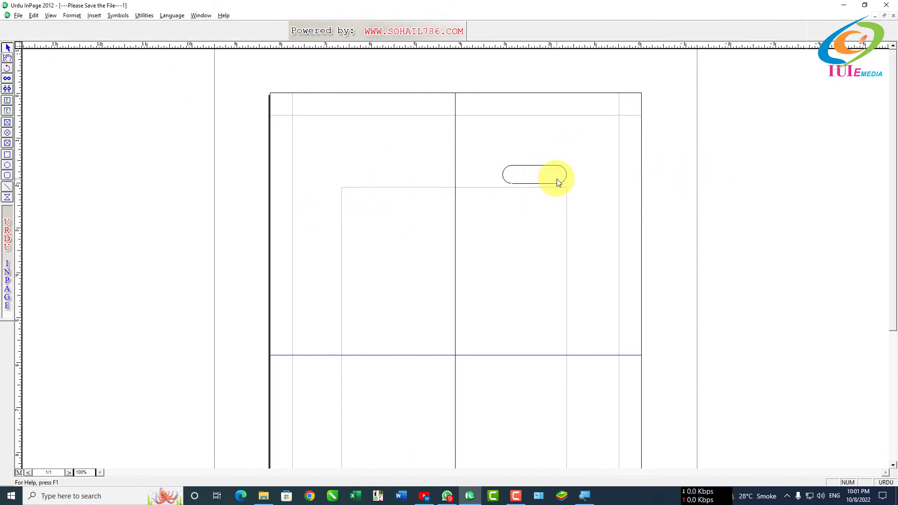
Stretch the rounded rectangle's lower edge down to the text frame, making it about 0.47" high.
left_click(557, 185)
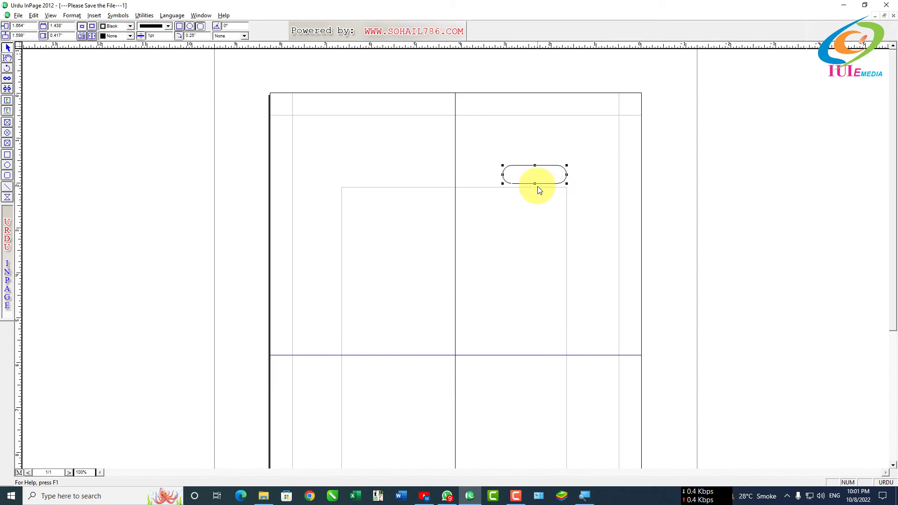
left_click_drag(534, 184, 538, 186)
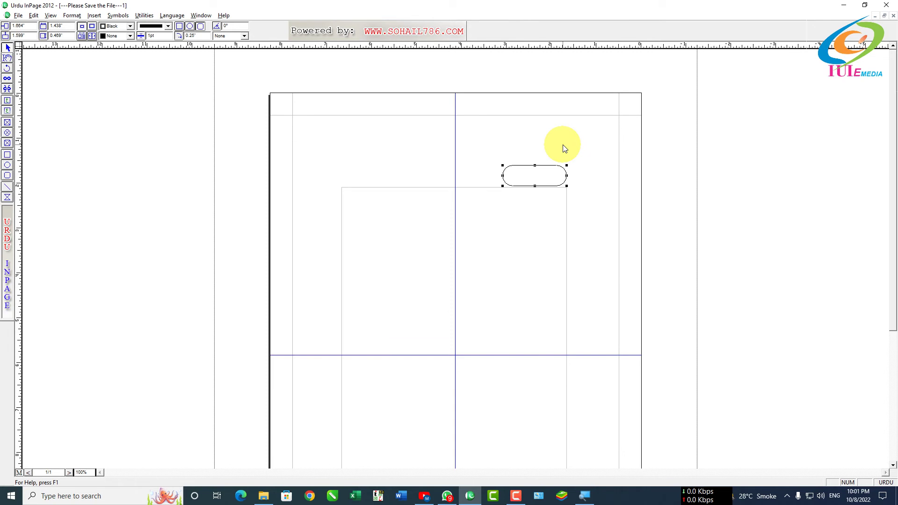
left_click(564, 149)
Duplicate the rounded rectangle and move the copy straight left to align with the text frame's left edge.
key("ctrl+a")
key("ctrl+d")
key("Left")
key("Left")
key("Left")
key("Left")
key("Left")
key("Left")
key("Left")
key("Left")
key("Left")
key("Left")
key("Left")
key("Left")
key("Left")
key("Left")
key("Left")
key("Left")
key("Left")
key("Left")
key("Left")
key("Left")
key("Left")
key("Left")
key("Left")
key("Left")
key("Left")
key("Left")
key("Left")
key("Left")
key("Left")
key("Left")
key("Left")
key("Left")
key("Left")
key("Left")
key("Left")
key("Left")
Draw a circle about 0.44" across centred on the vertical guide, and a horizontal line through it joining the two rounded rectangles.
left_click(7, 166)
left_click_drag(445, 166, 465, 186)
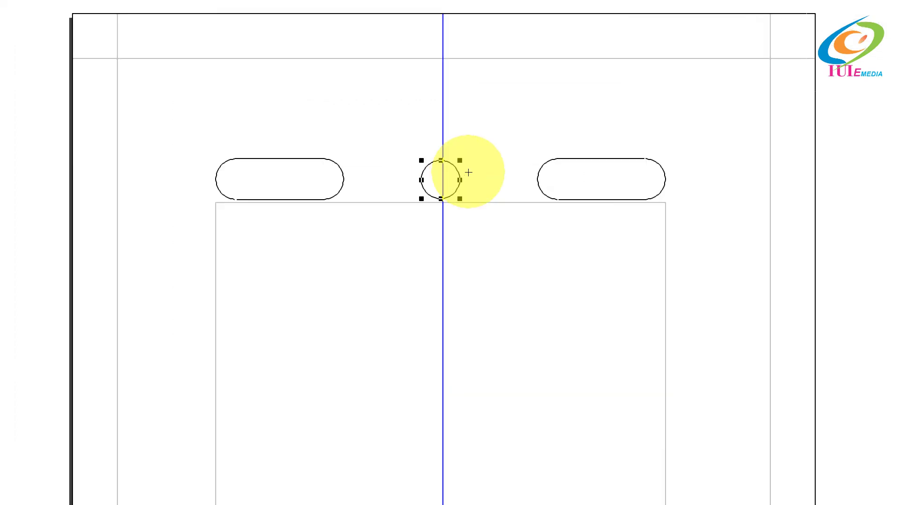
mouse_move(456, 175)
left_mouse_down()
mouse_move(470, 186)
mouse_move(461, 184)
left_mouse_up()
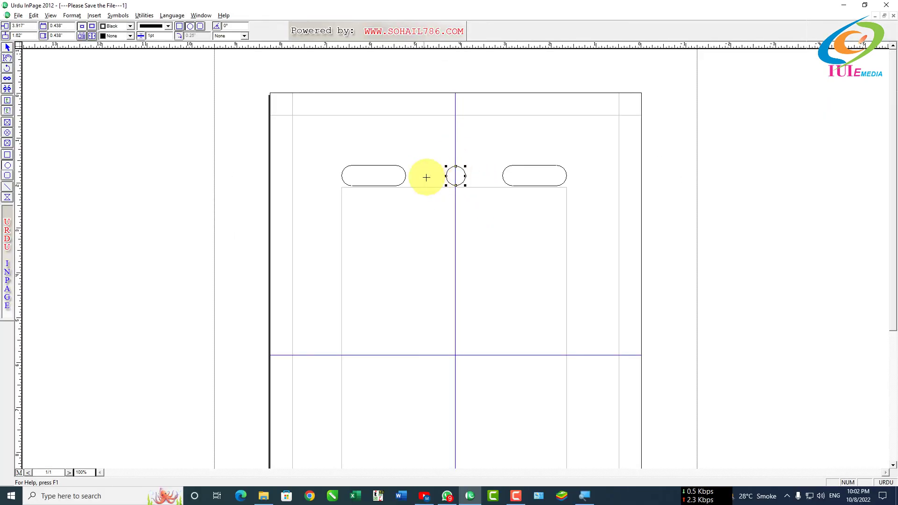
left_click(8, 186)
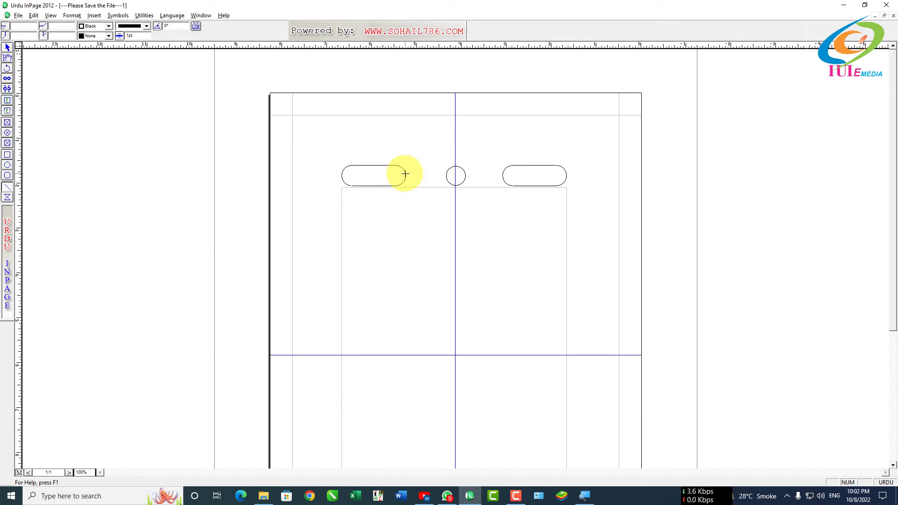
left_click_drag(405, 174, 503, 176)
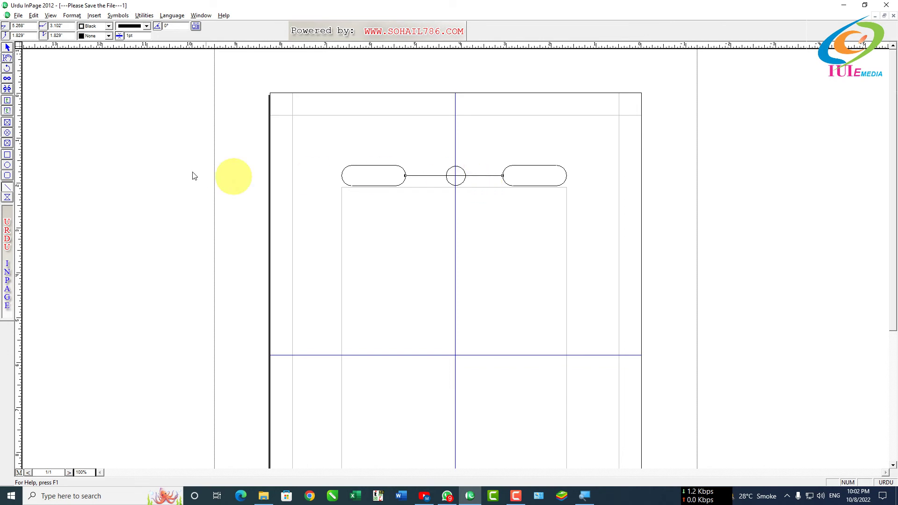
Draw an ellipse about 0.54" by 0.39" and place it over the inner end of the left rounded rectangle.
left_click(8, 166)
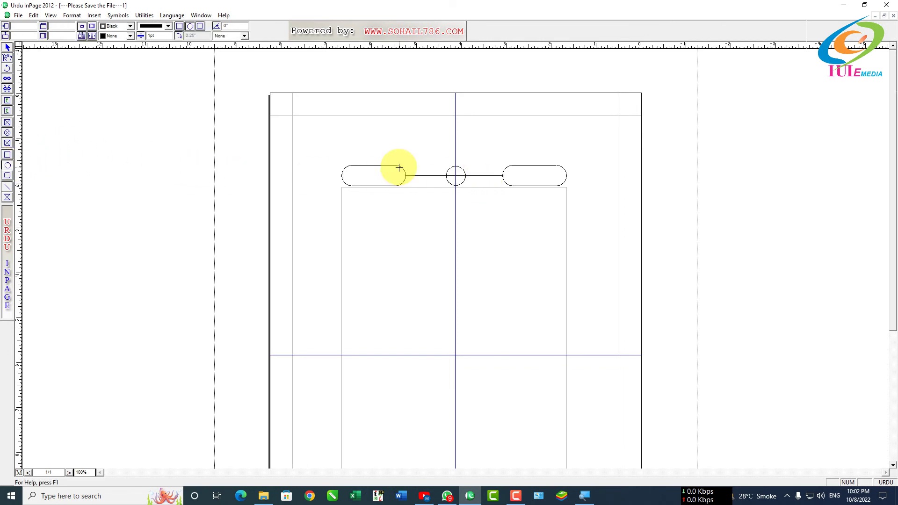
left_click_drag(399, 167, 423, 182)
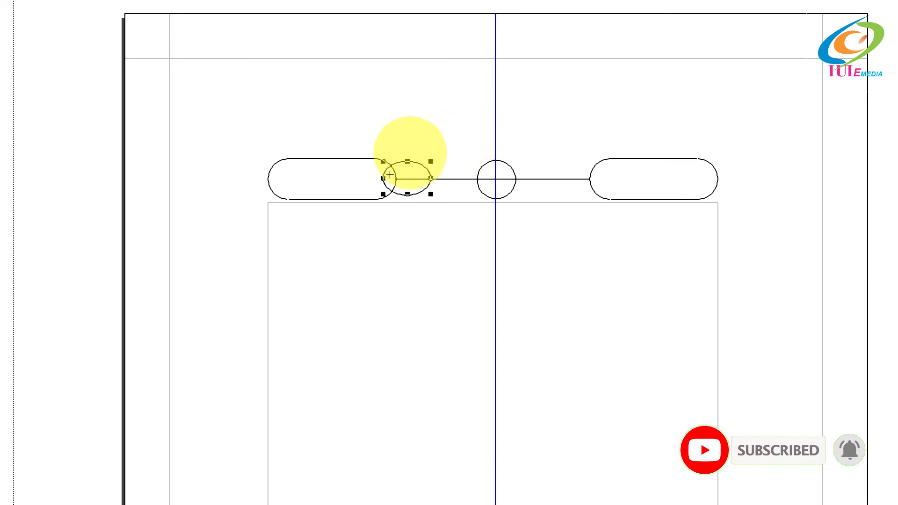
left_click_drag(420, 175, 404, 178)
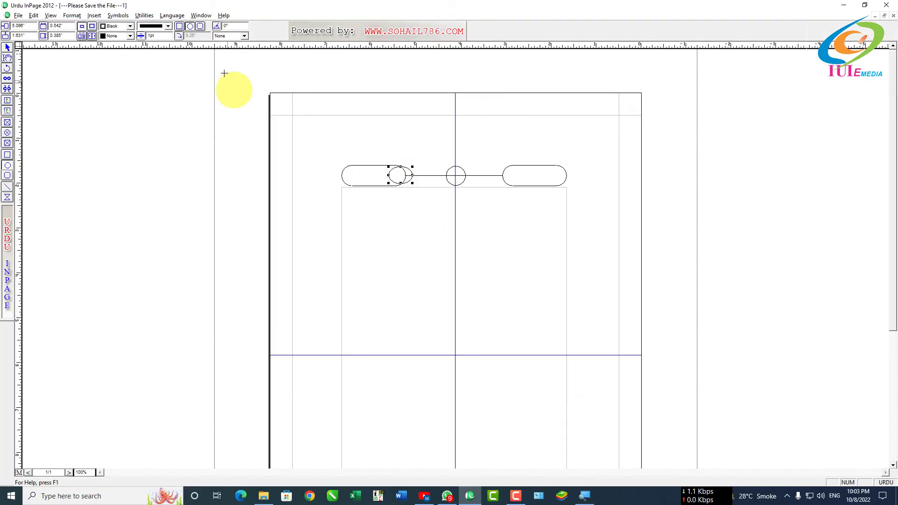
Fill the ellipse black without a border, and place a duplicate over the inner end of the right rounded rectangle.
left_click(168, 27)
left_click(149, 32)
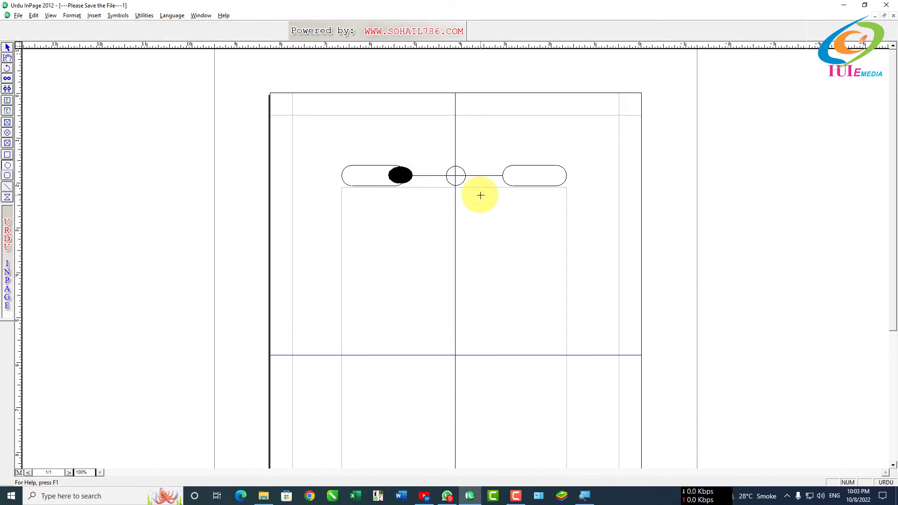
key("Right")
key("Right")
key("Right")
key("Right")
key("Right")
key("Right")
key("Right")
key("Right")
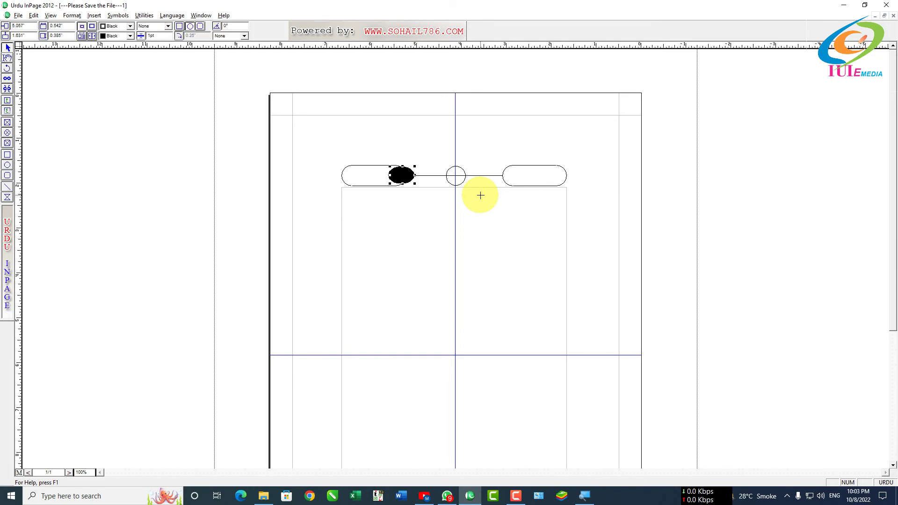
key("Right")
key("Right")
key("Right")
key("Right")
key("Right")
key("Right")
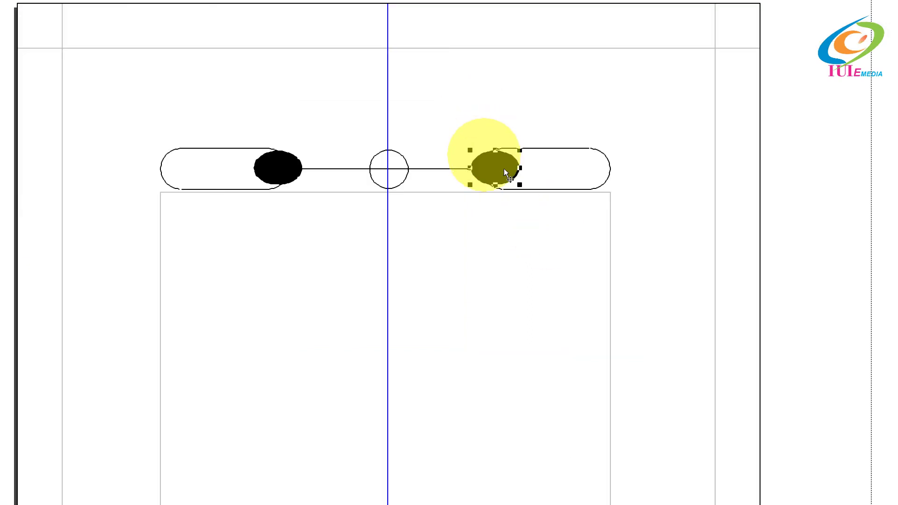
Duplicate the black ellipse and move the copy along the line until it overlaps the left side of the central circle.
key("Tab")
key("plus")
key("Right")
key("Right")
key("Right")
key("Right")
key("Right")
key("Right")
key("Right")
key("Right")
key("Right")
key("Right")
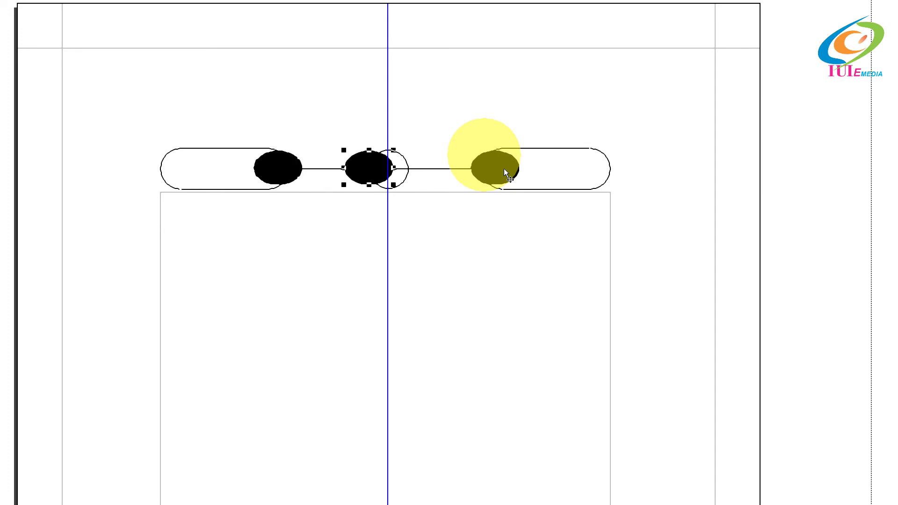
key("Right")
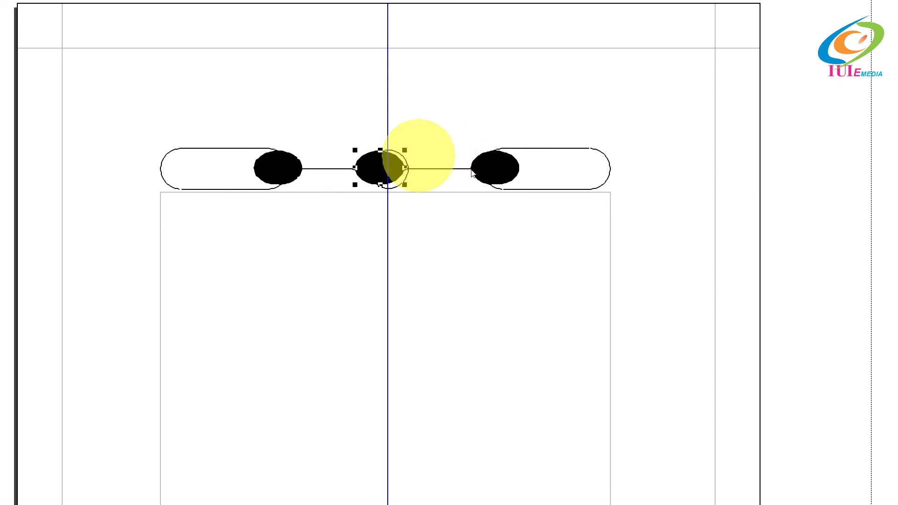
Duplicate the central black ellipse and shift the copy so it extends past the right side of the circle.
key("Tab")
key("plus")
key("Right")
key("Right")
key("Right")
key("Right")
key("Right")
key("Right")
key("Right")
key("Right")
key("Right")
key("Right")
key("Right")
key("Right")
key("Right")
key("Right")
key("Right")
key("Left")
key("Left")
key("Left")
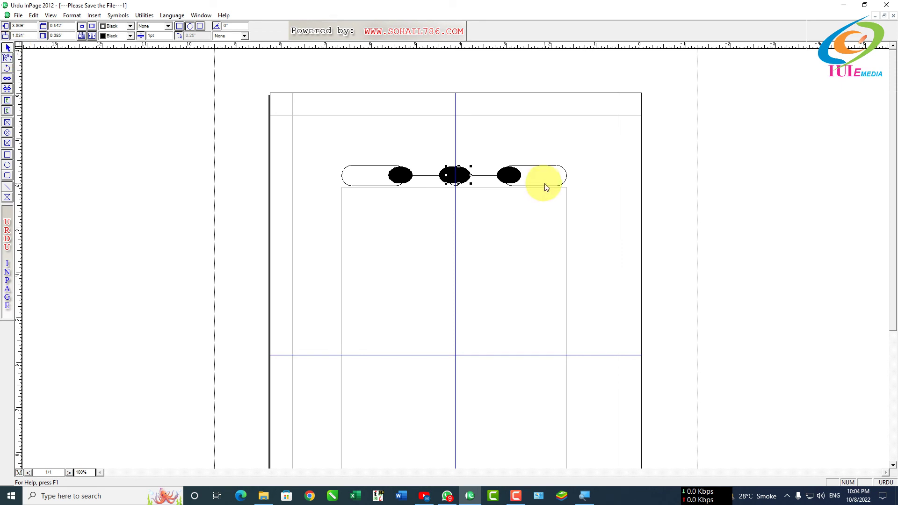
Select both rounded rectangles and the central circle together, and give them a white fill.
left_click(556, 187)
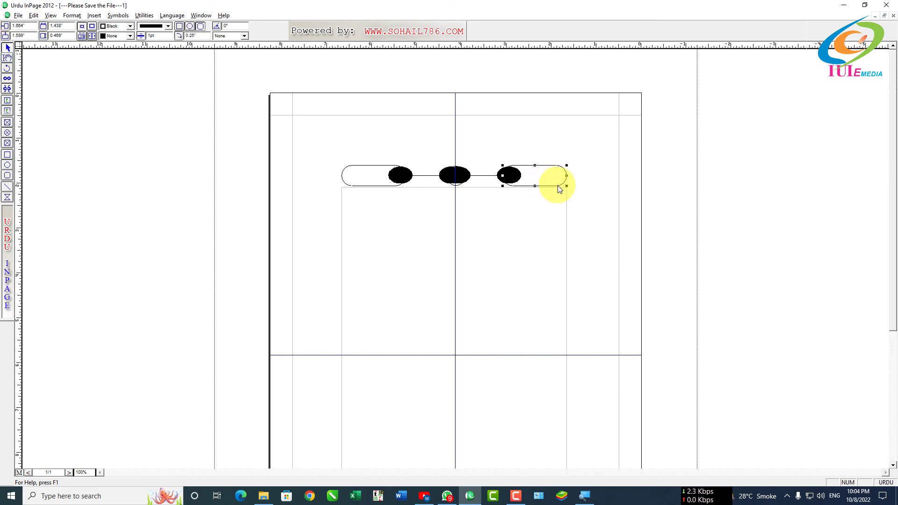
left_click(459, 185)
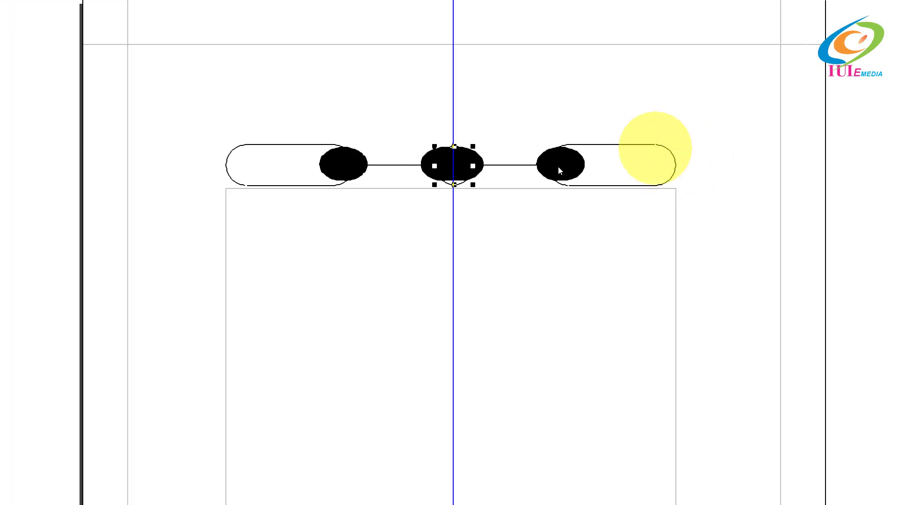
left_click(561, 165, "shift")
left_click(366, 181, "shift")
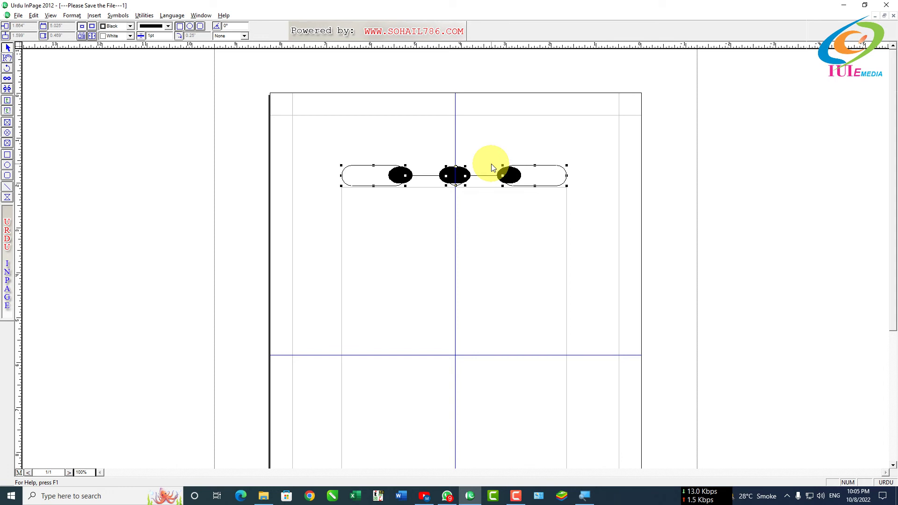
Delete the two rounded rectangles and the circle, and restore them in place so they lie in front of the black ellipses.
key("Delete")
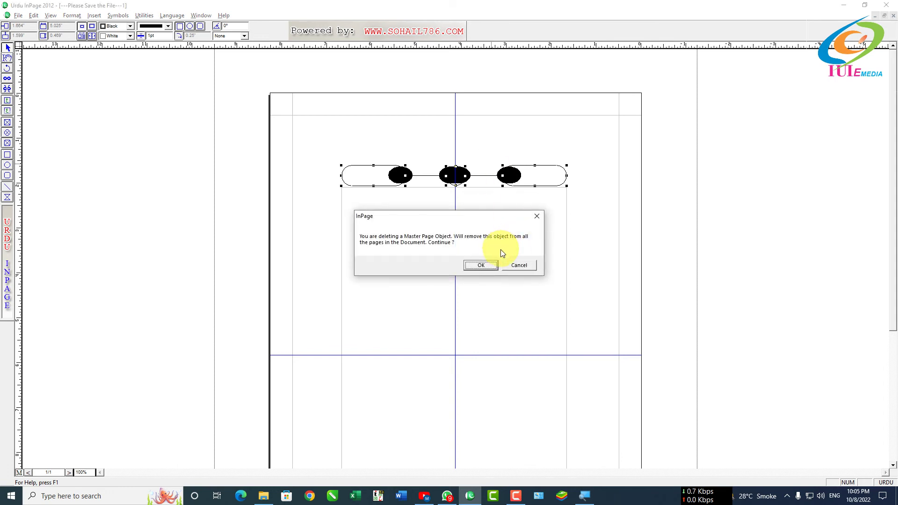
left_click(484, 265)
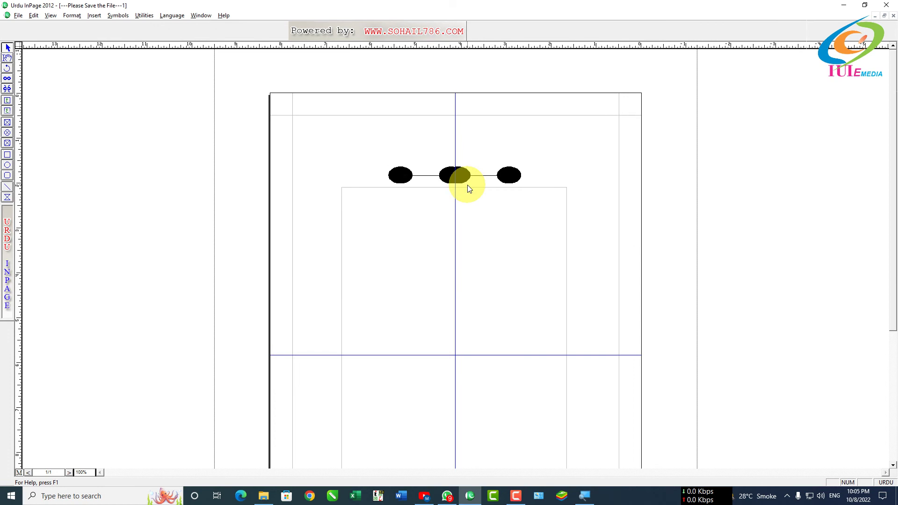
left_click(472, 185)
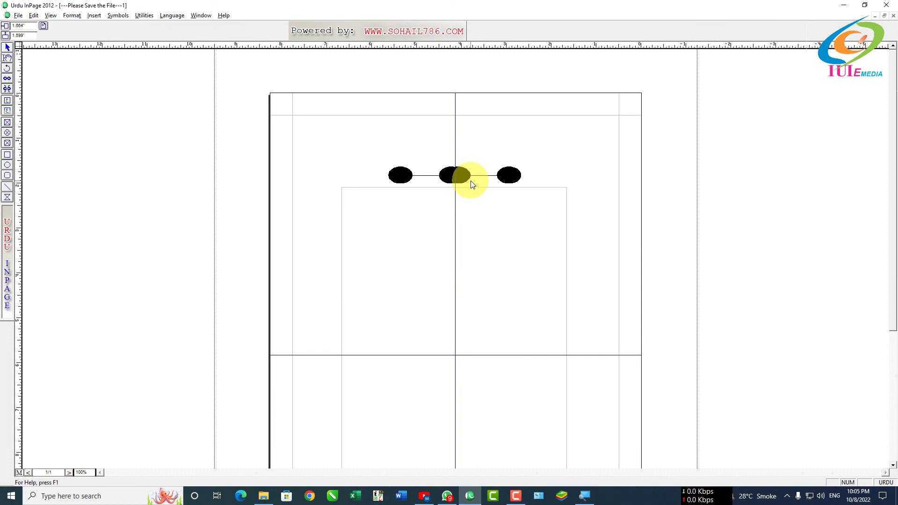
key("ctrl+z")
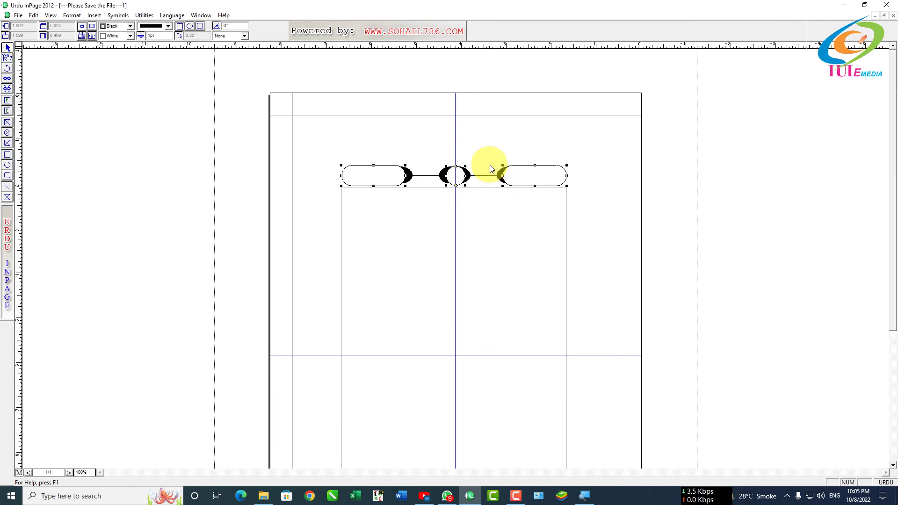
left_click(506, 178)
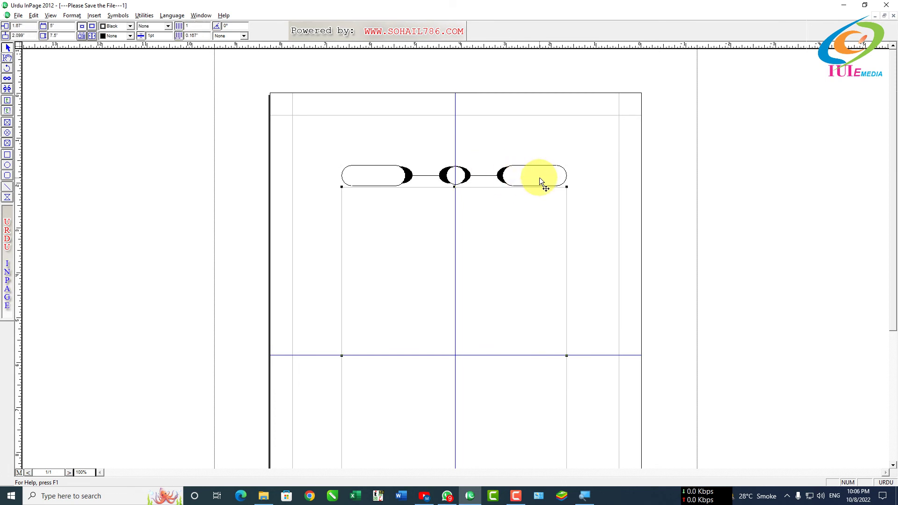
Add a text box inside the right rounded rectangle with the title "تاریخ اسلام" at 17 pt.
left_click(8, 112)
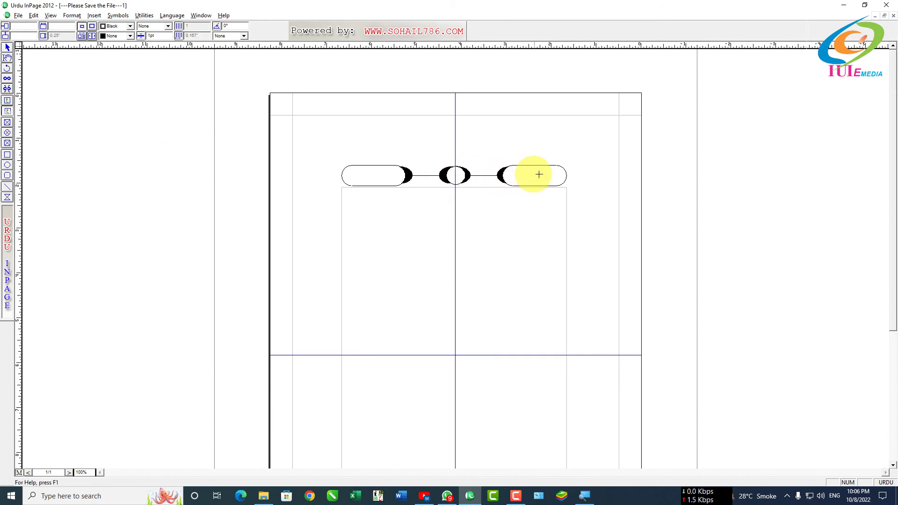
left_click_drag(549, 172, 513, 181)
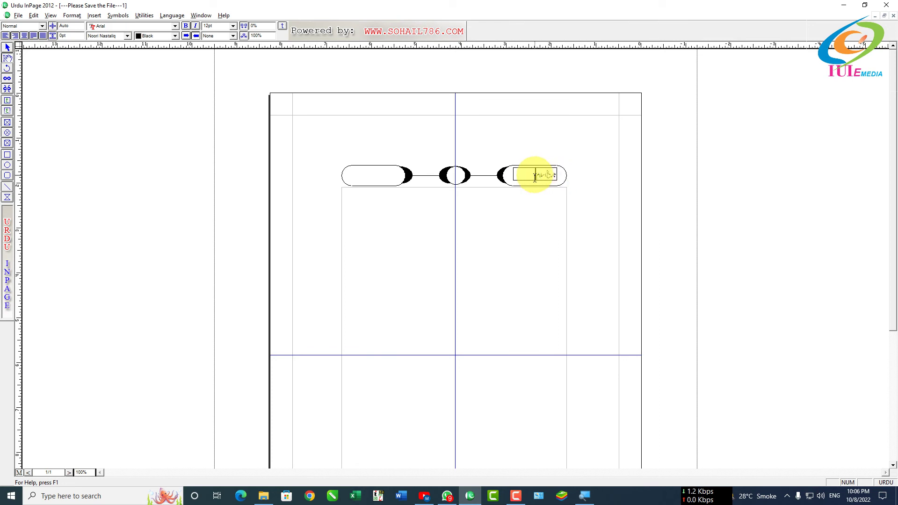
left_click_drag(537, 174, 548, 173)
double_click(215, 25)
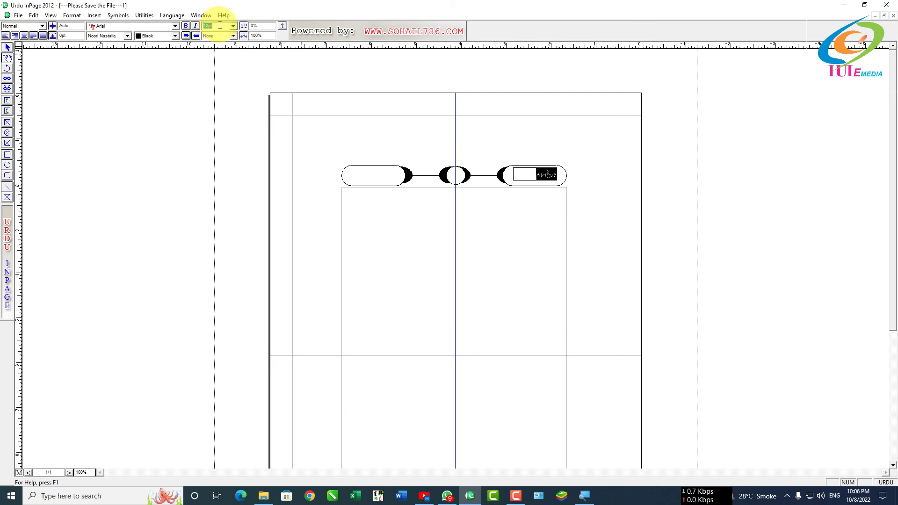
type("17")
key("Return")
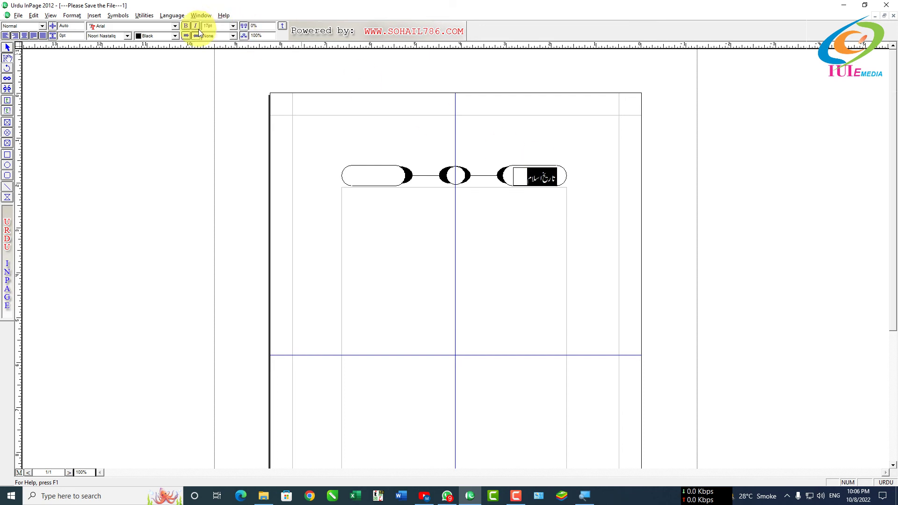
Add a text box inside the left rounded rectangle with the author's name "اکبر شاہ نجیب آبادی".
left_click(8, 111)
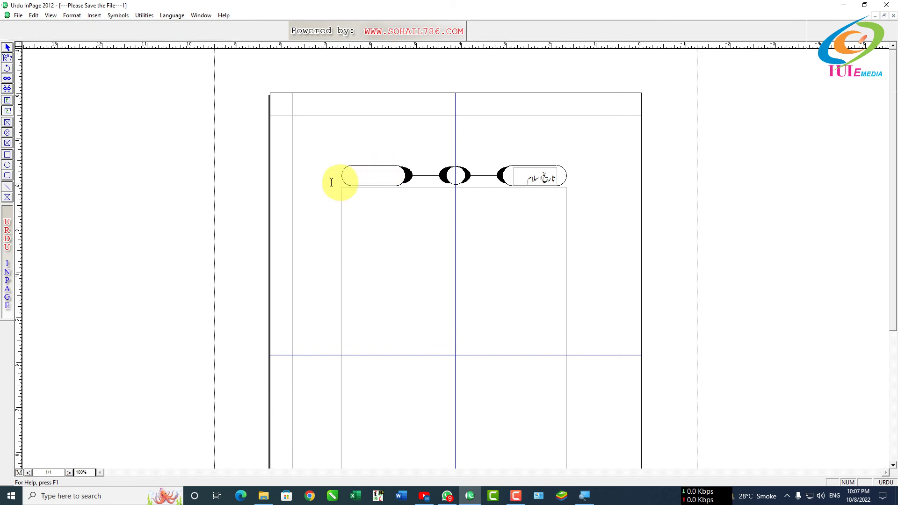
left_click_drag(352, 169, 390, 182)
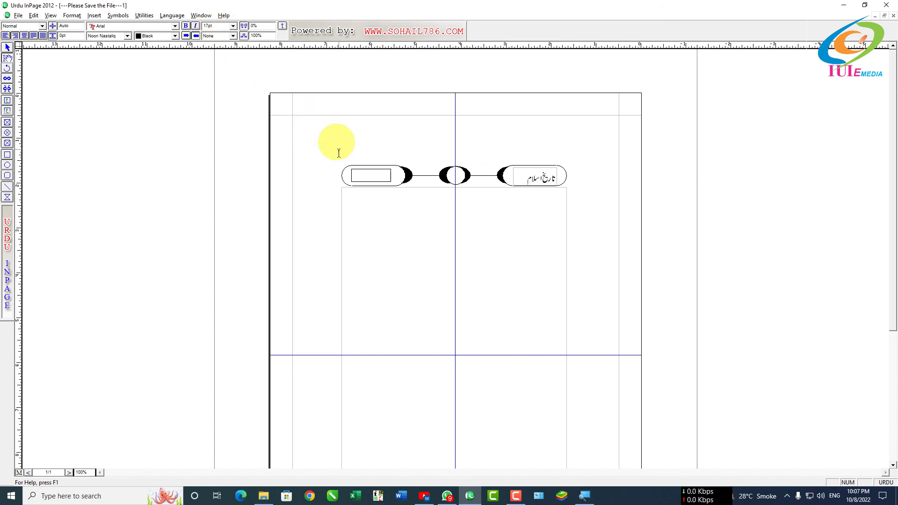
left_click(366, 169)
type("اکبر")
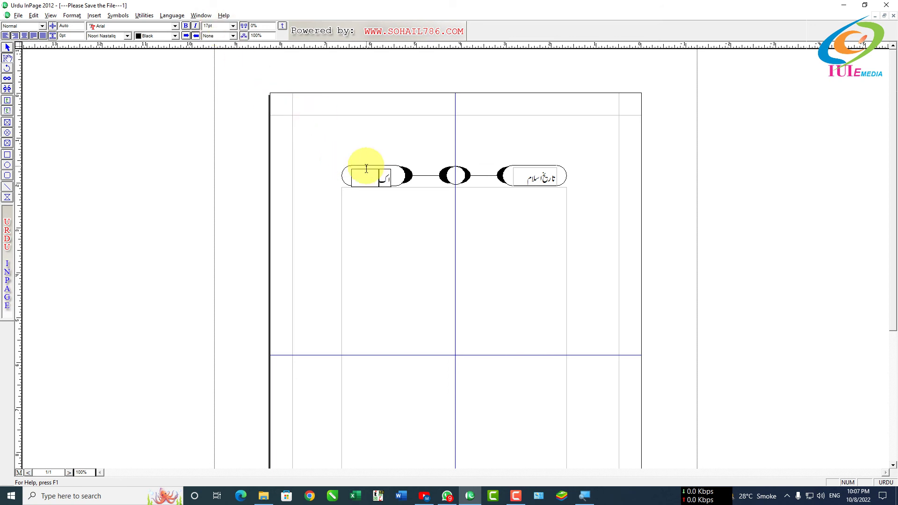
type(" شاہ نجیب آبادی")
left_click(7, 47)
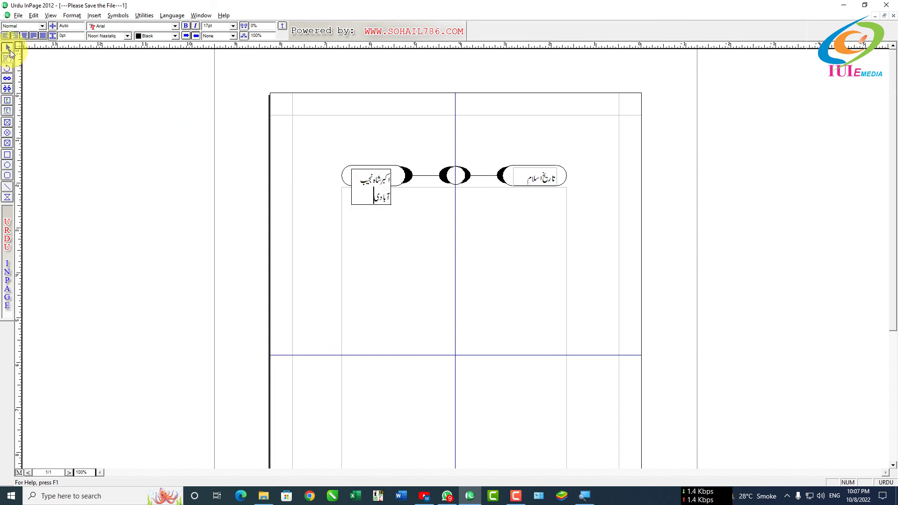
Widen the author text box to about 1.29" so the name fits on one line, and position it inside the left rounded rectangle.
left_click(351, 189)
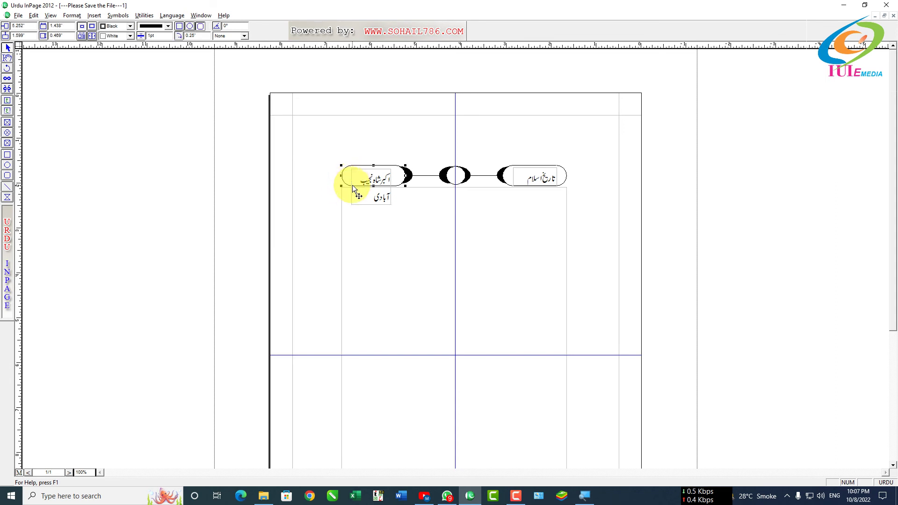
left_click(352, 184)
left_click(369, 176)
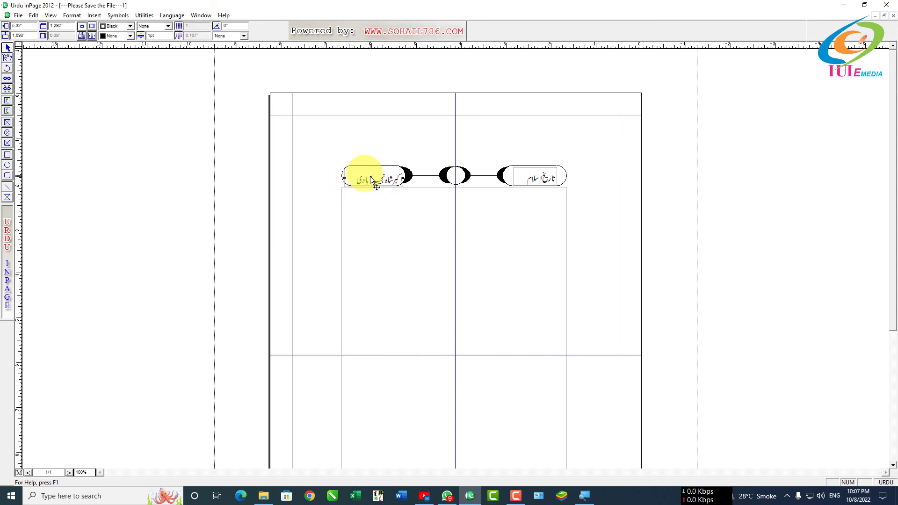
left_click_drag(448, 210, 447, 210)
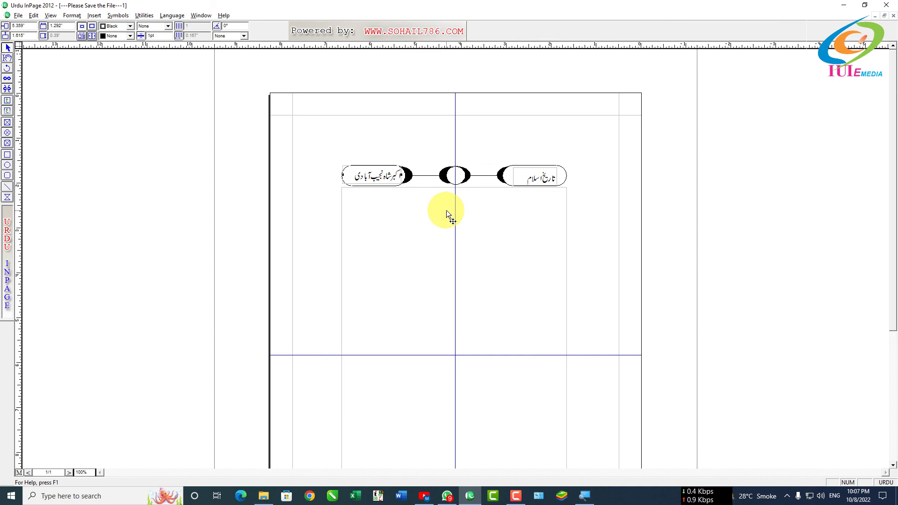
key("ctrl+z")
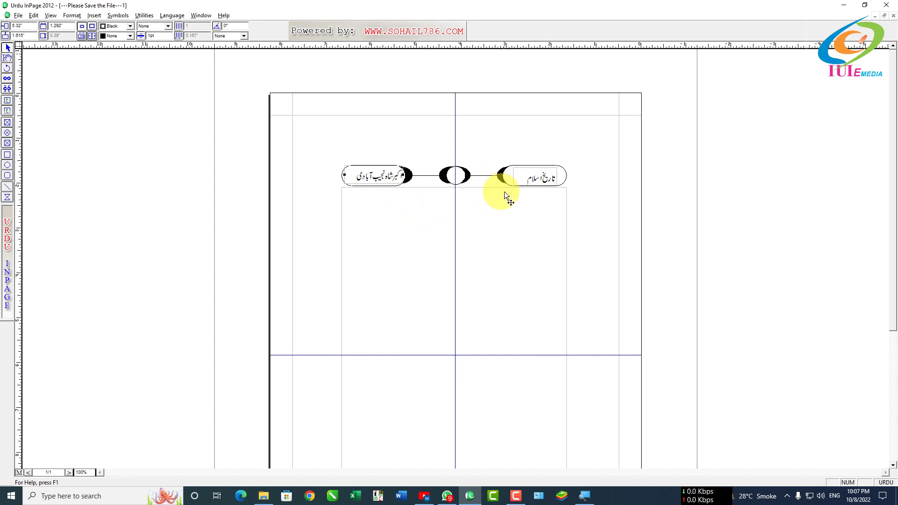
Move the title text box up slightly, and centre the text in both the title and author boxes.
left_click(534, 180)
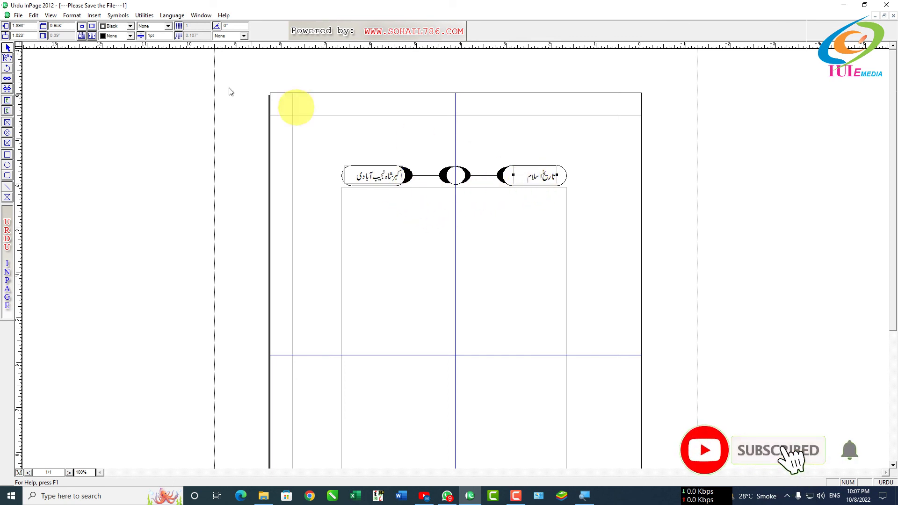
left_click(8, 58)
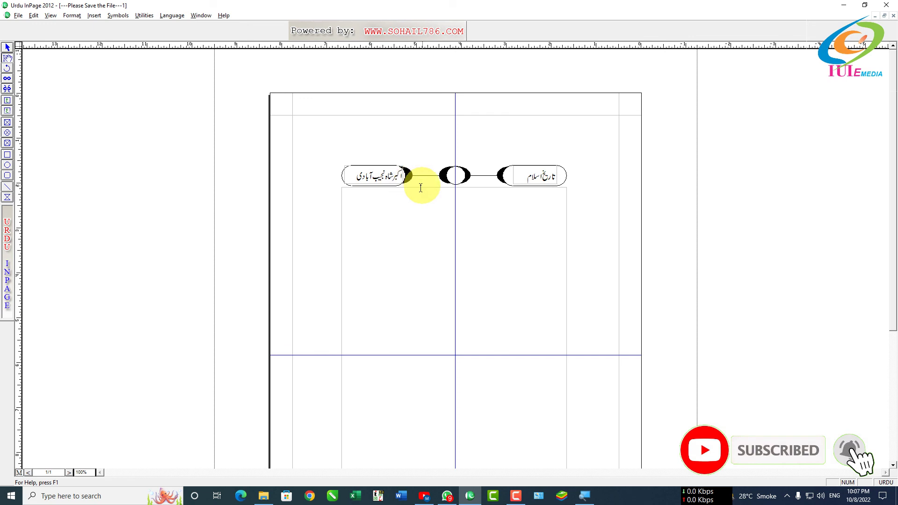
left_click(534, 178)
Add a text box about 0.23" wide with an automatic page number, centred inside the middle circle.
left_click(7, 110)
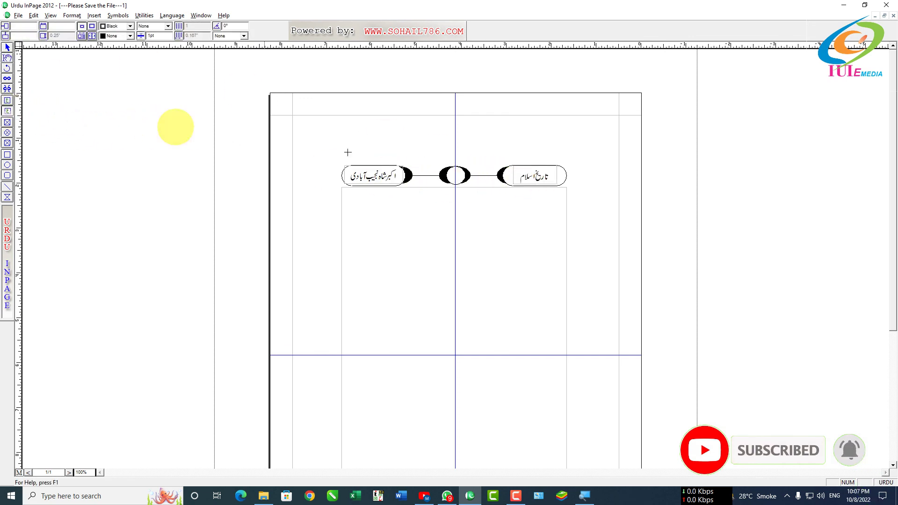
left_click_drag(449, 169, 462, 183)
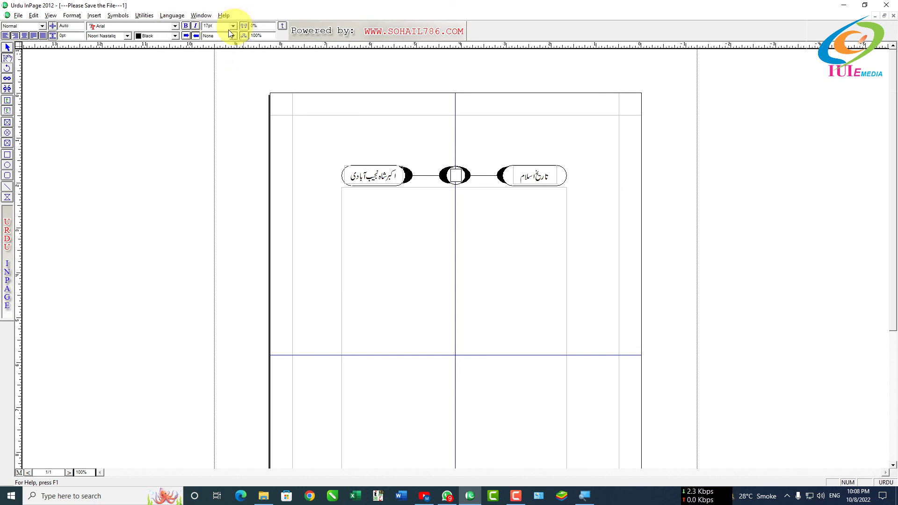
left_click(93, 15)
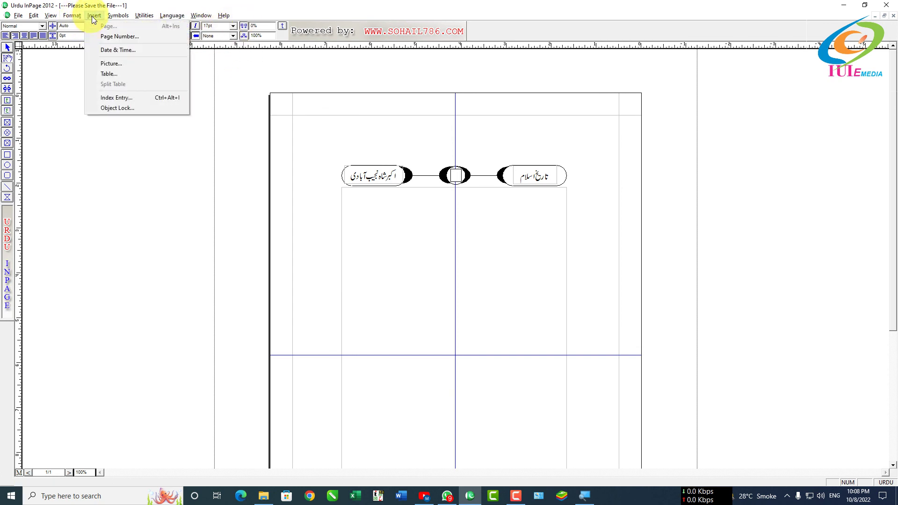
left_click(110, 36)
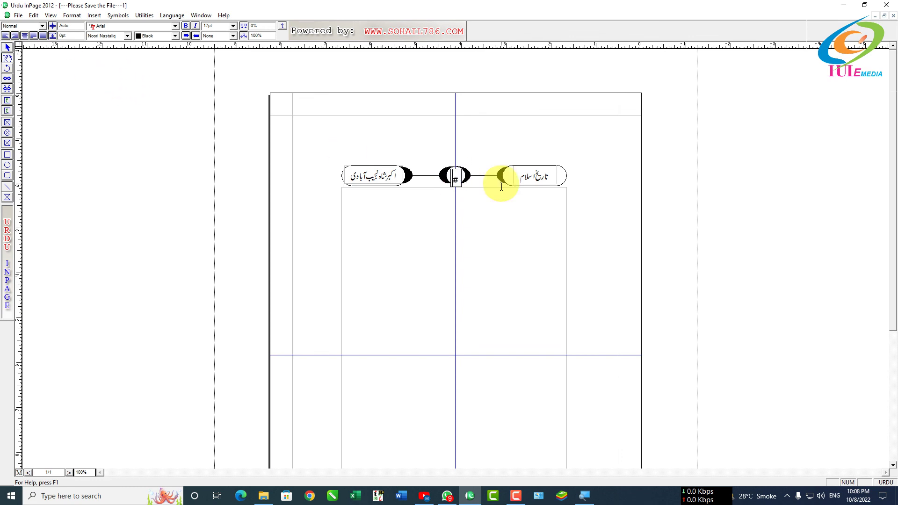
left_click(7, 47)
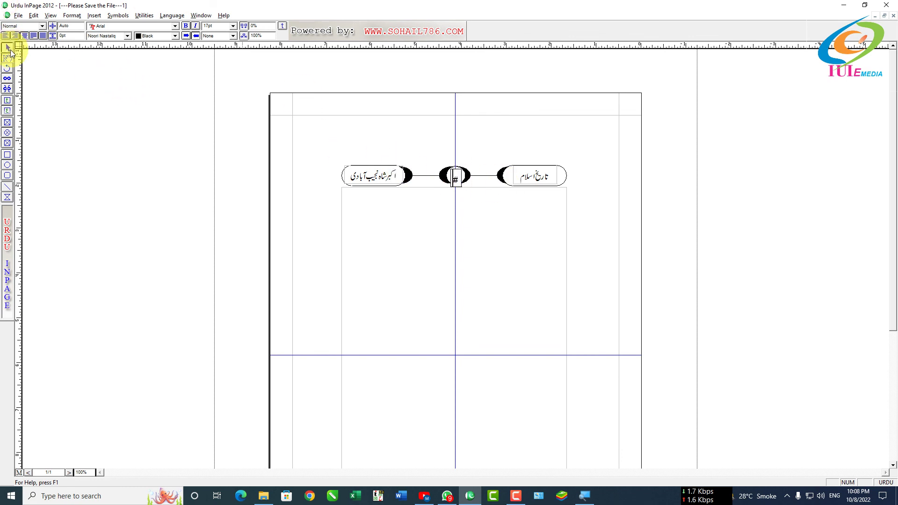
left_click(458, 185)
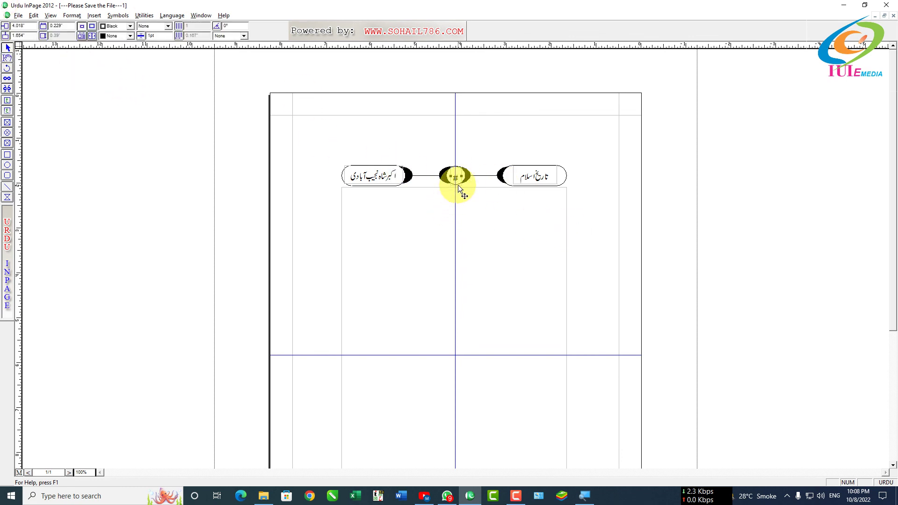
left_click(501, 201)
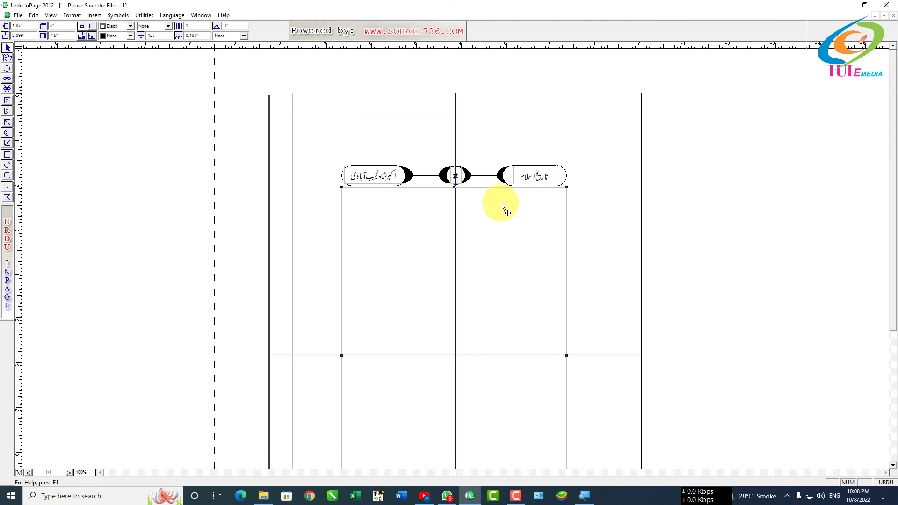
Remove the vertical and horizontal centre guides from the master page.
left_click(457, 130)
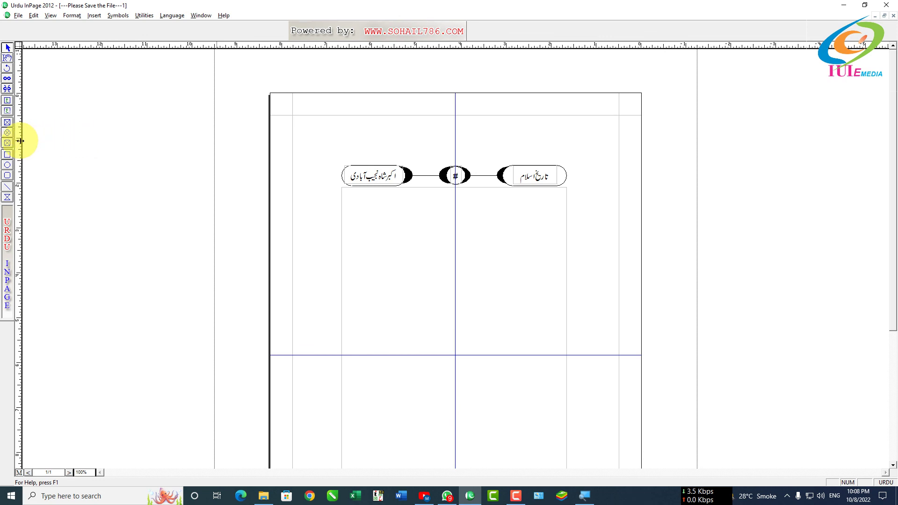
left_click_drag(20, 140, 21, 141)
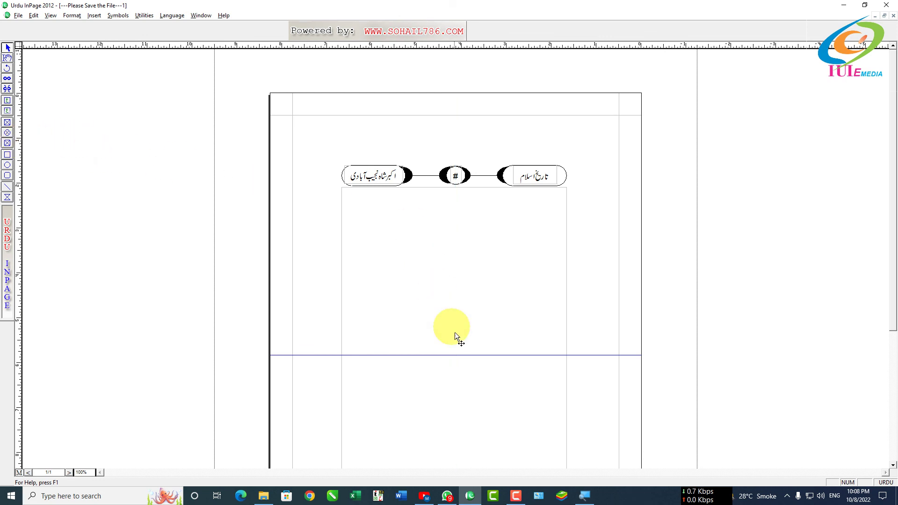
left_click_drag(472, 356, 465, 37)
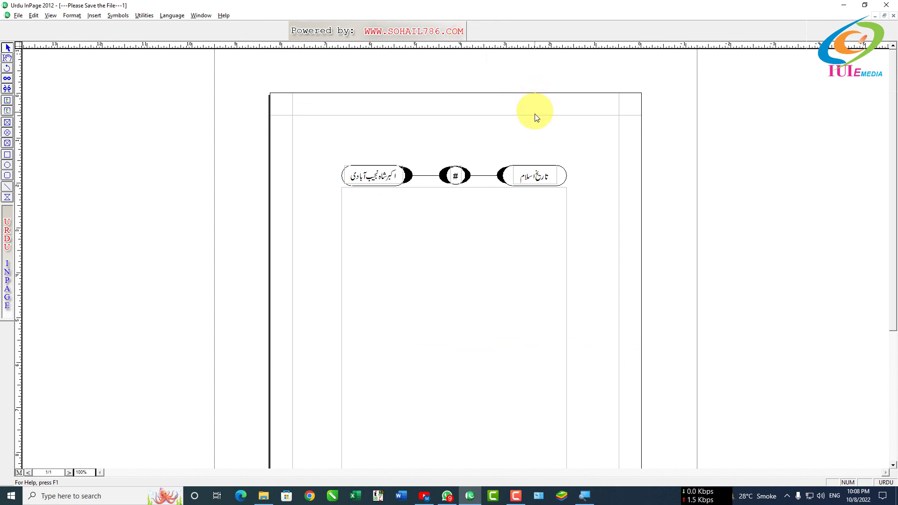
Leave the master page and browse through the document pages to check the header, text frame and automatic page number on each.
left_click(19, 473)
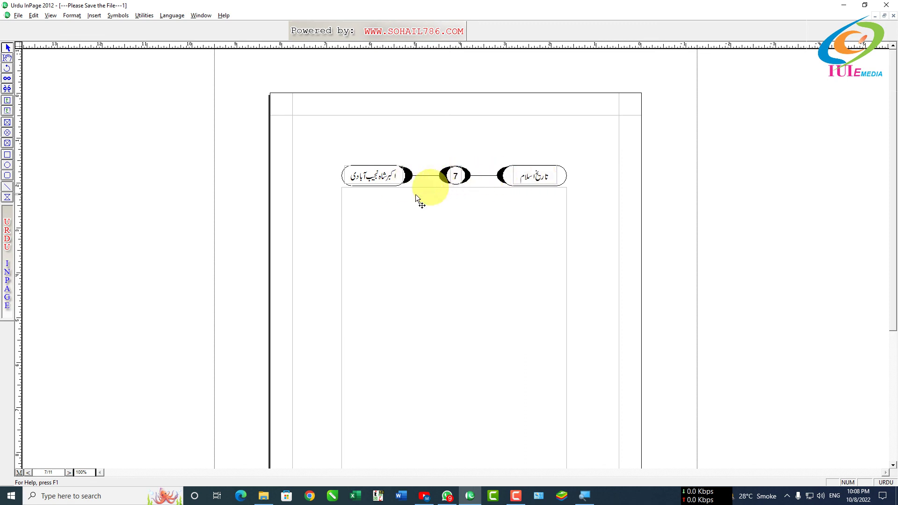
left_click(891, 351)
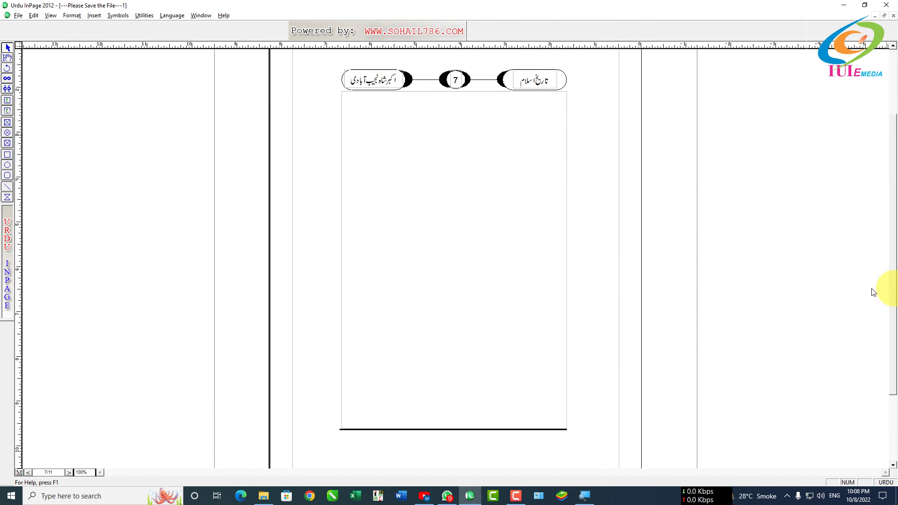
left_click(29, 473)
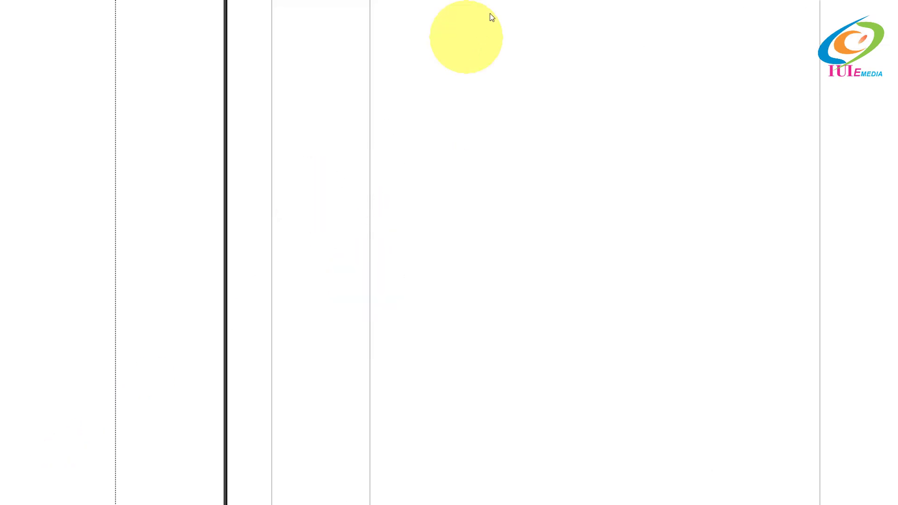
key("Page_Up")
key("Page_Down")
key("Page_Down")
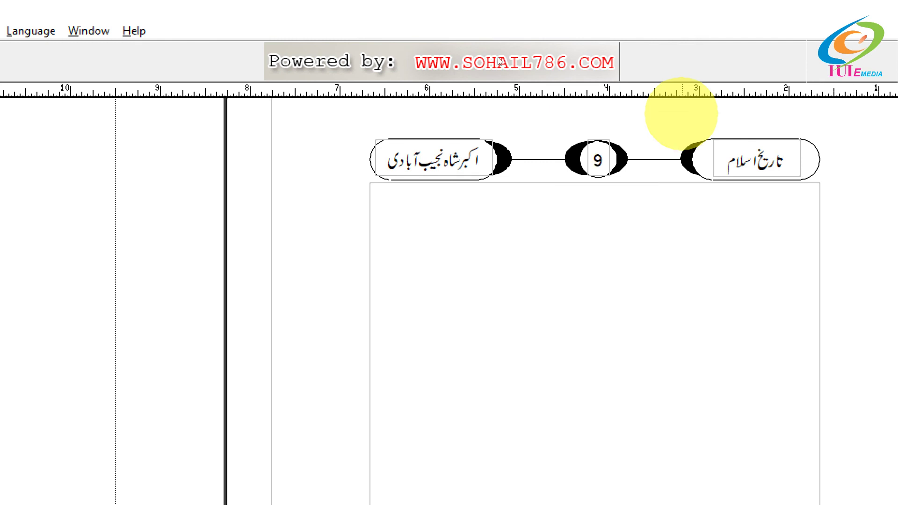
key("Page_Down")
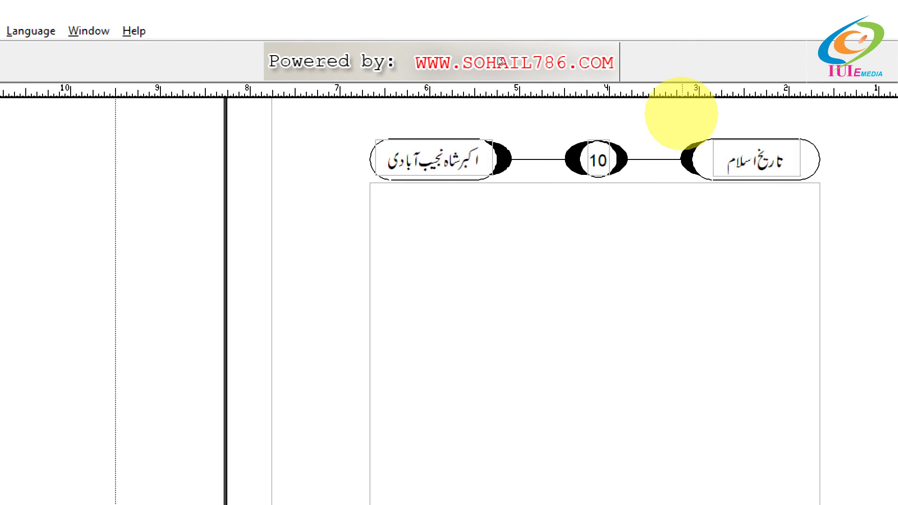